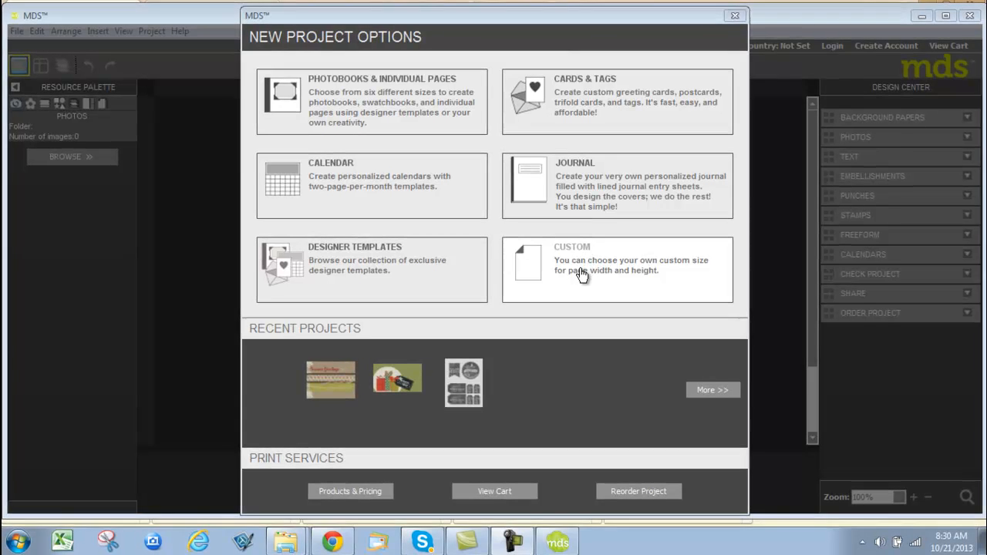
- Review the custom size options and the card type options offered for a new project
{"action": "left_click", "coordinate": [583, 275]}
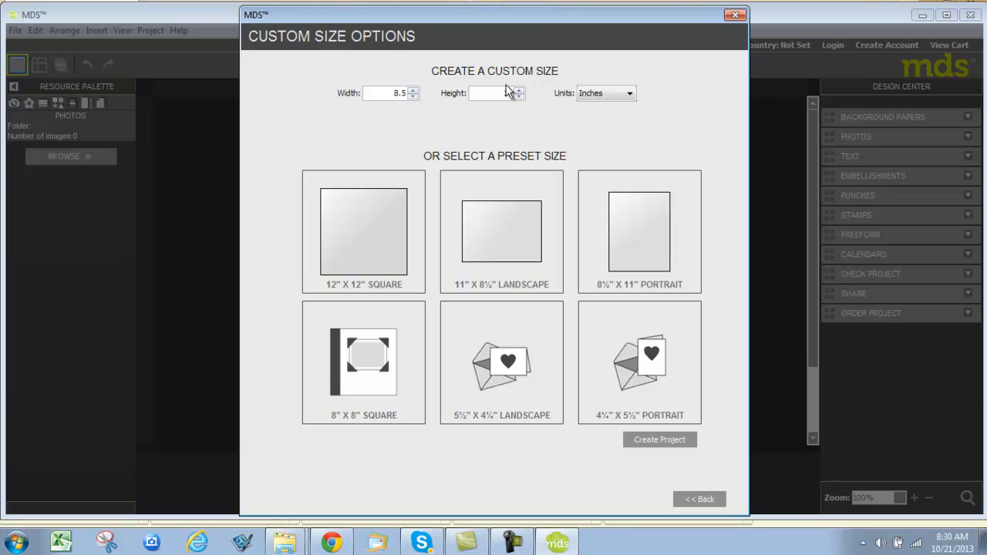
{"action": "left_click", "coordinate": [735, 15]}
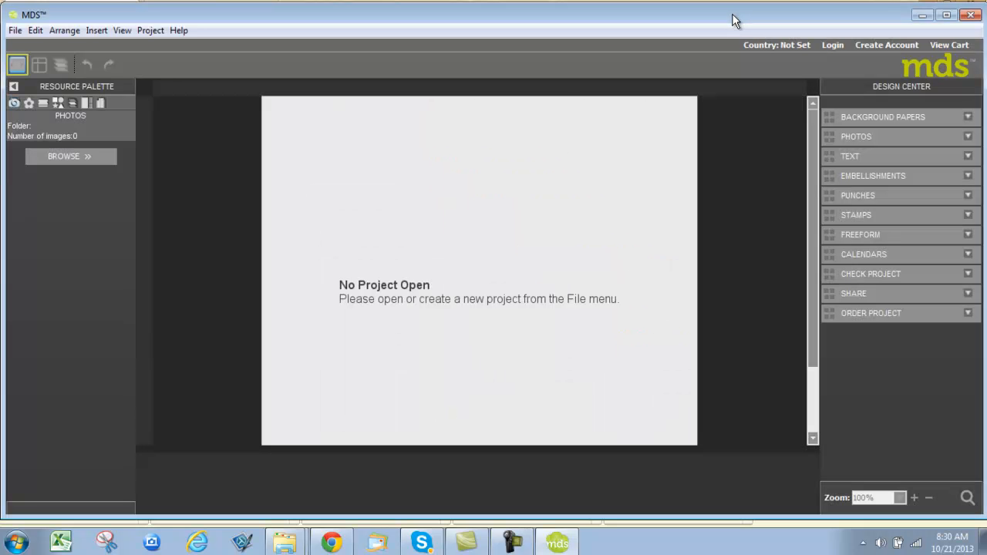
{"action": "left_click", "coordinate": [15, 30]}
{"action": "left_click", "coordinate": [35, 44]}
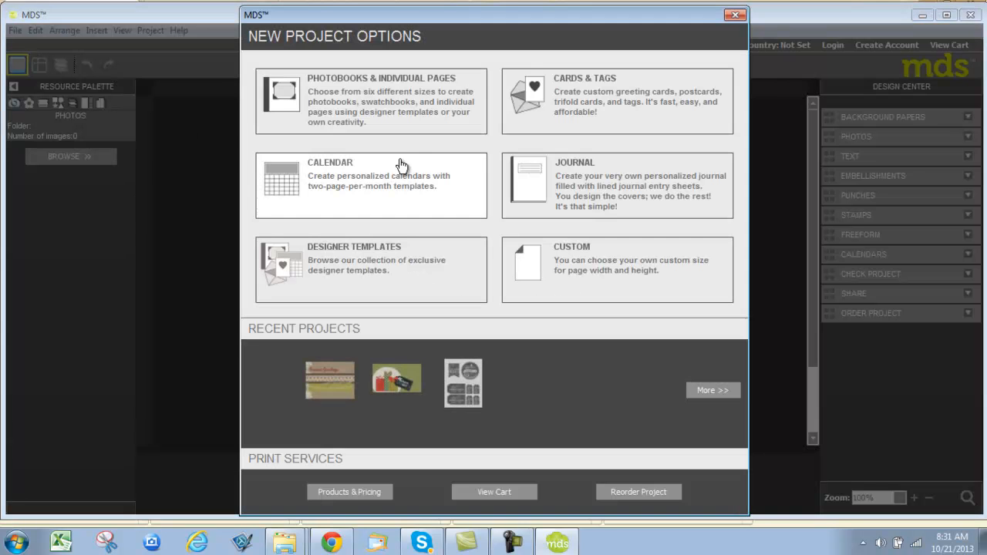
{"action": "left_click", "coordinate": [617, 108]}
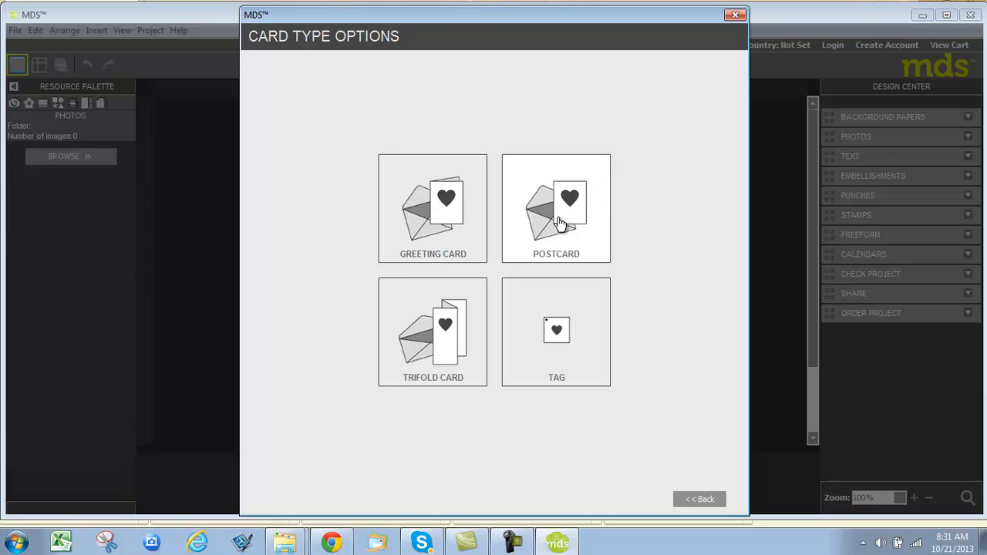
{"action": "left_click", "coordinate": [710, 499]}
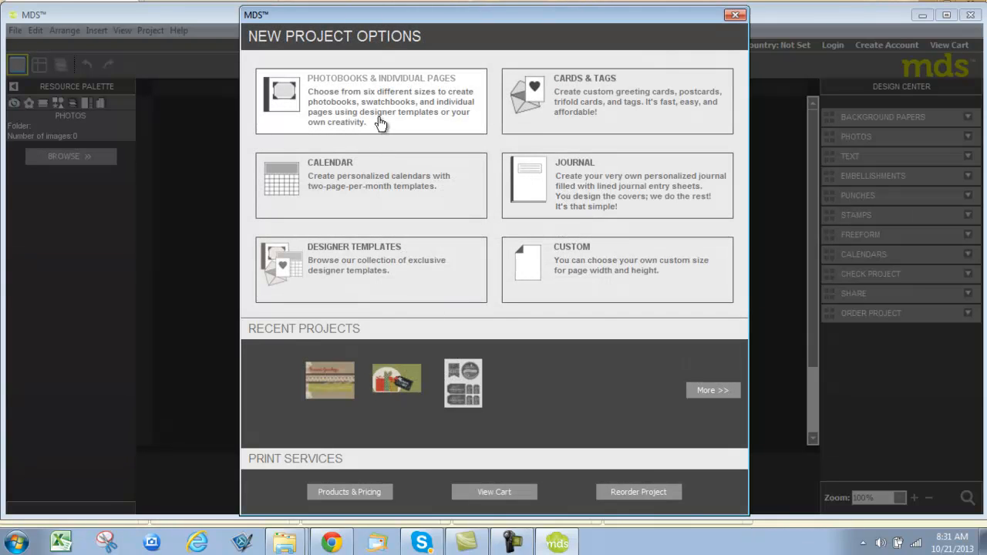
- Check the photobook size options and the template choices for the 5½" x 3¼" swatchbook without creating a project
{"action": "left_click", "coordinate": [383, 106]}
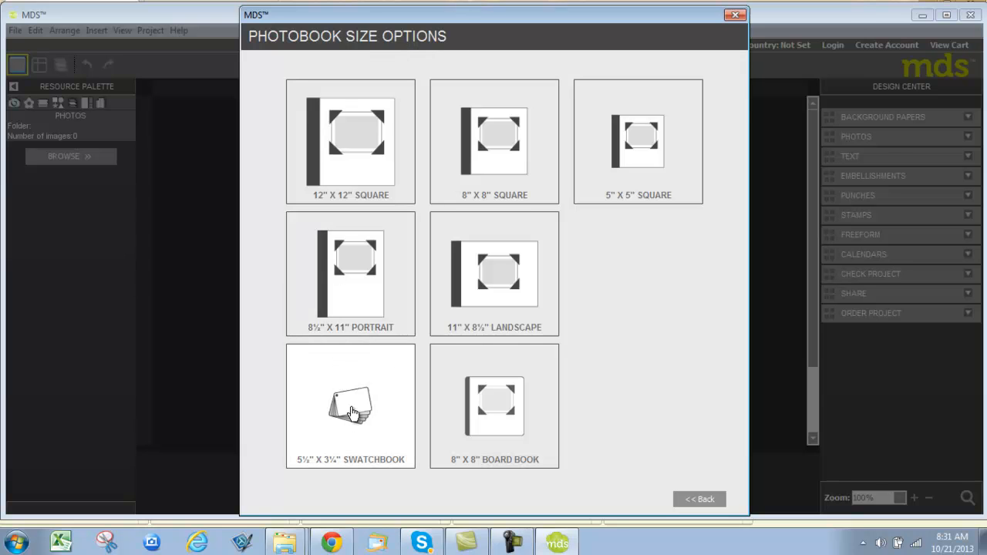
{"action": "left_click", "coordinate": [347, 415]}
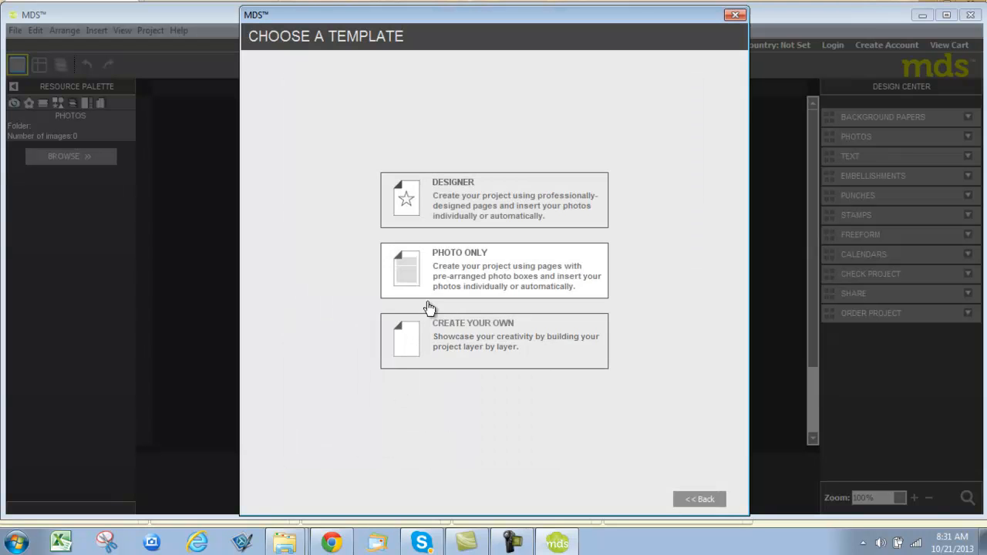
{"action": "left_click", "coordinate": [714, 499]}
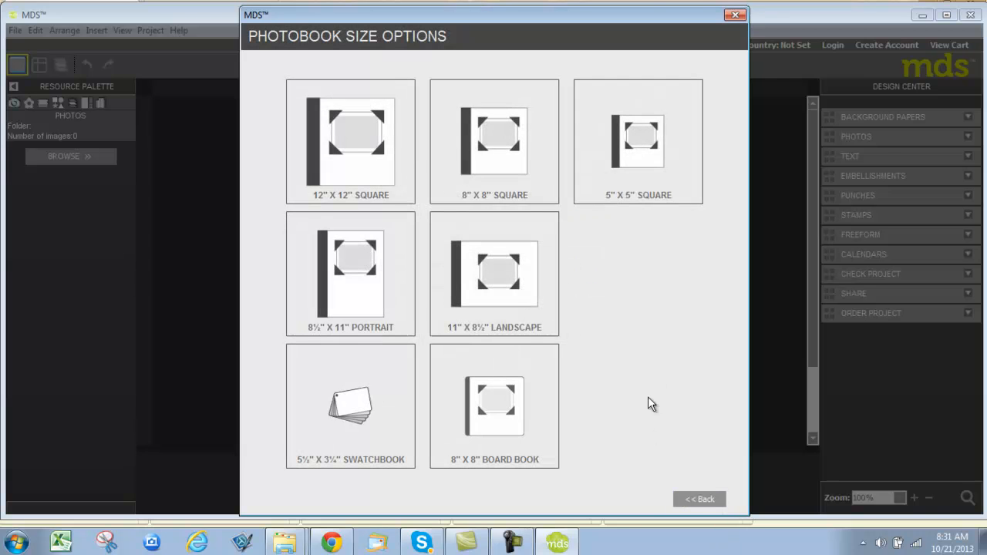
{"action": "left_click", "coordinate": [735, 15]}
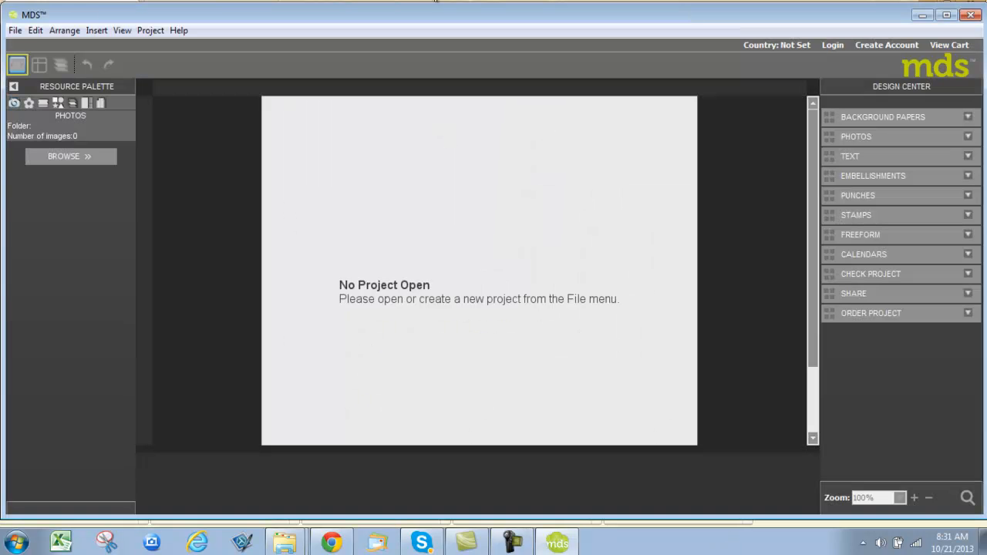
- Open the existing giftcertificate project from My Digital Studio Projects
{"action": "left_click", "coordinate": [16, 30]}
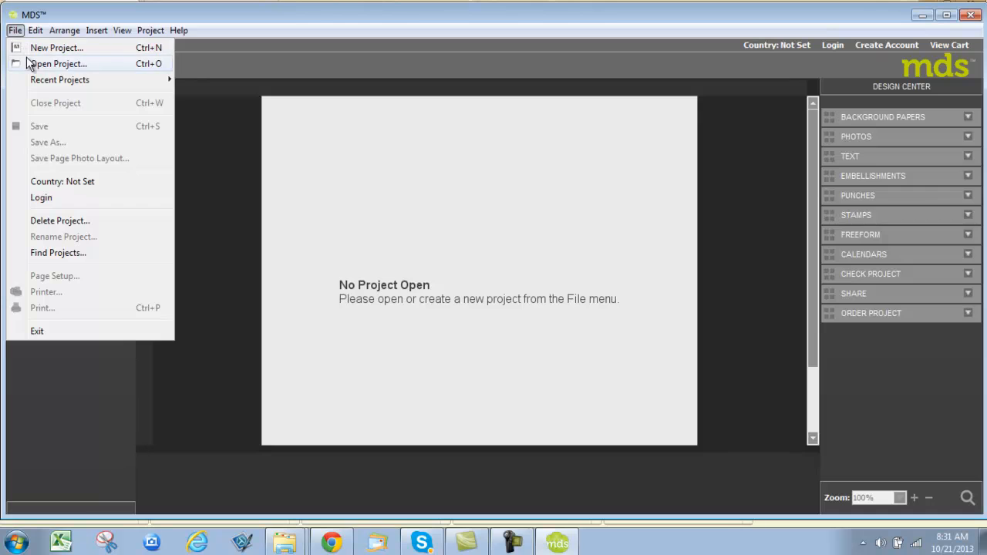
{"action": "left_click", "coordinate": [29, 63]}
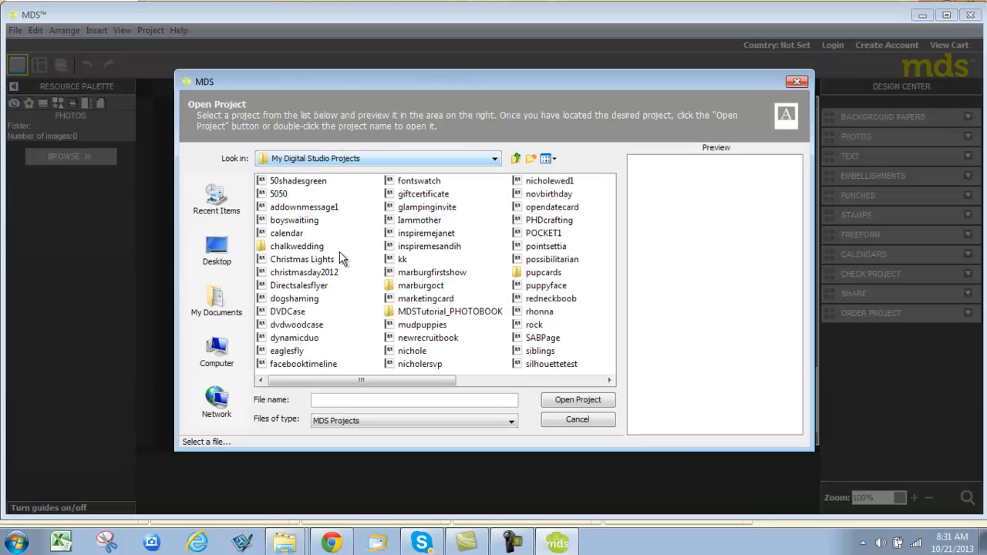
{"action": "left_click", "coordinate": [421, 196]}
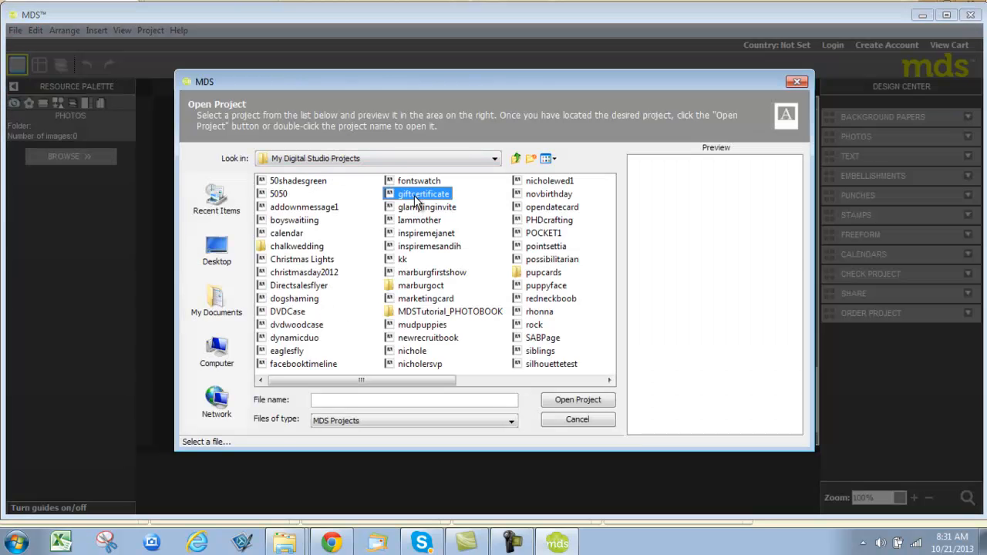
{"action": "left_click", "coordinate": [597, 402]}
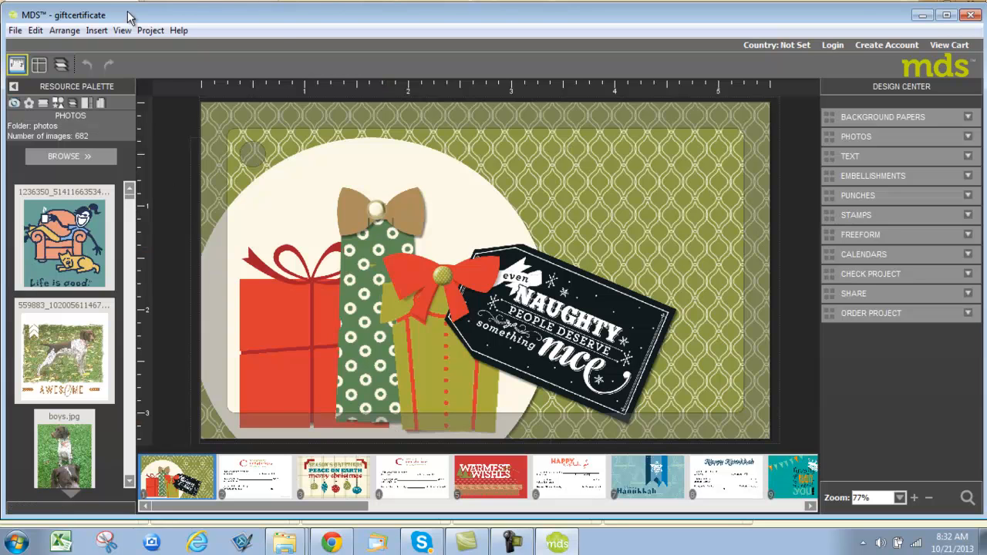
- Add one new page with the Blank Page layout to the project
{"action": "left_click", "coordinate": [96, 30]}
{"action": "left_click", "coordinate": [120, 49]}
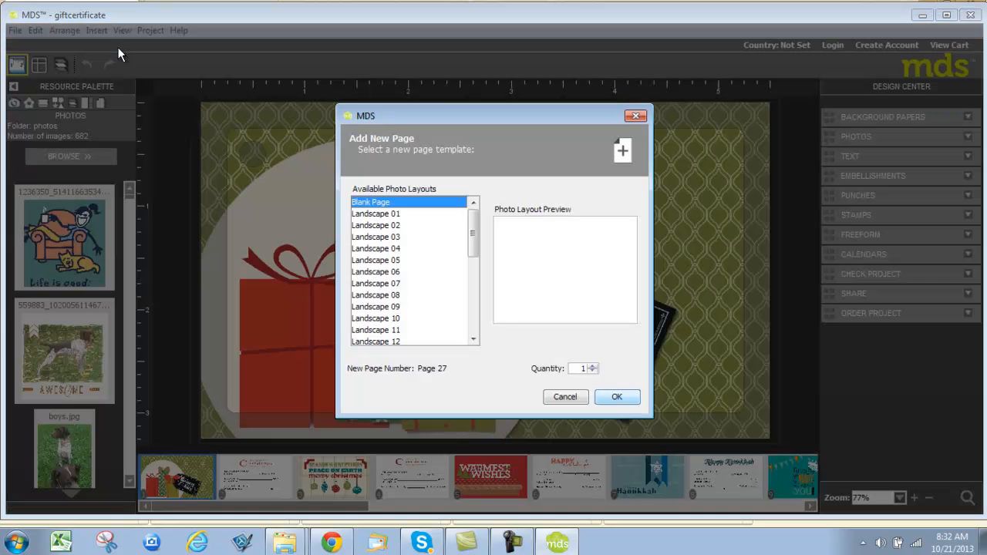
{"action": "left_click", "coordinate": [606, 397]}
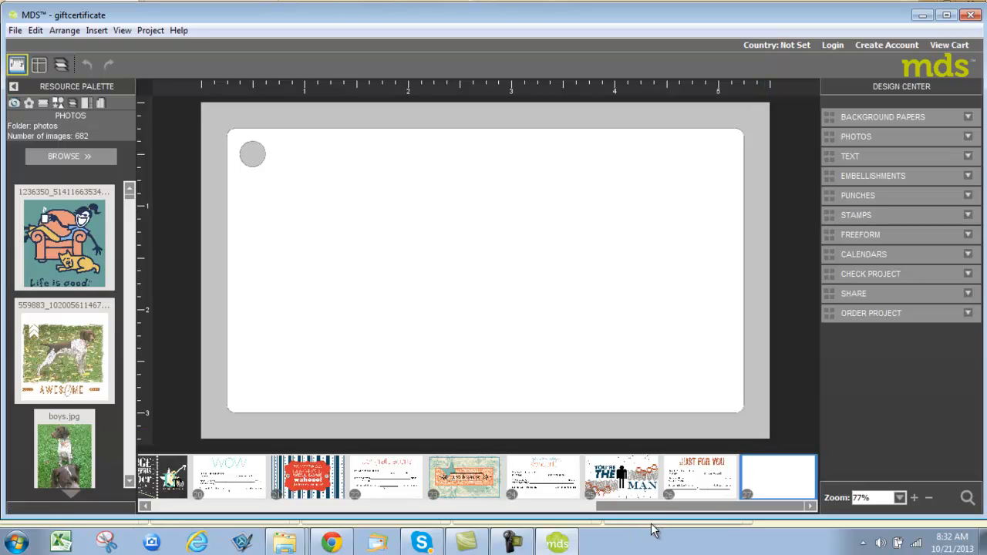
- View the project's first page and return to the new blank page at the end
{"action": "left_click_drag", "start_coordinate": [659, 506], "coordinate": [181, 509]}
{"action": "left_click", "coordinate": [208, 482]}
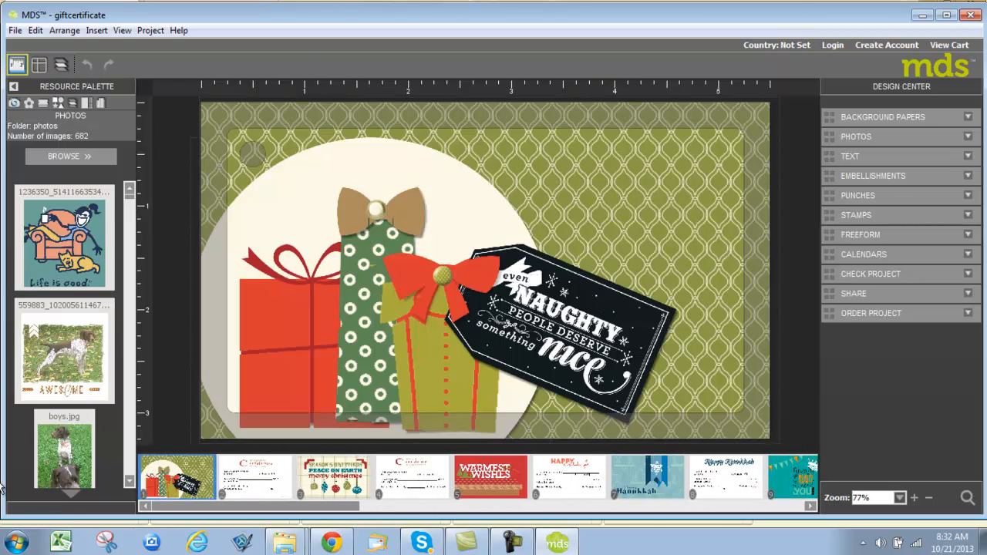
{"action": "left_click_drag", "start_coordinate": [254, 517], "coordinate": [778, 552]}
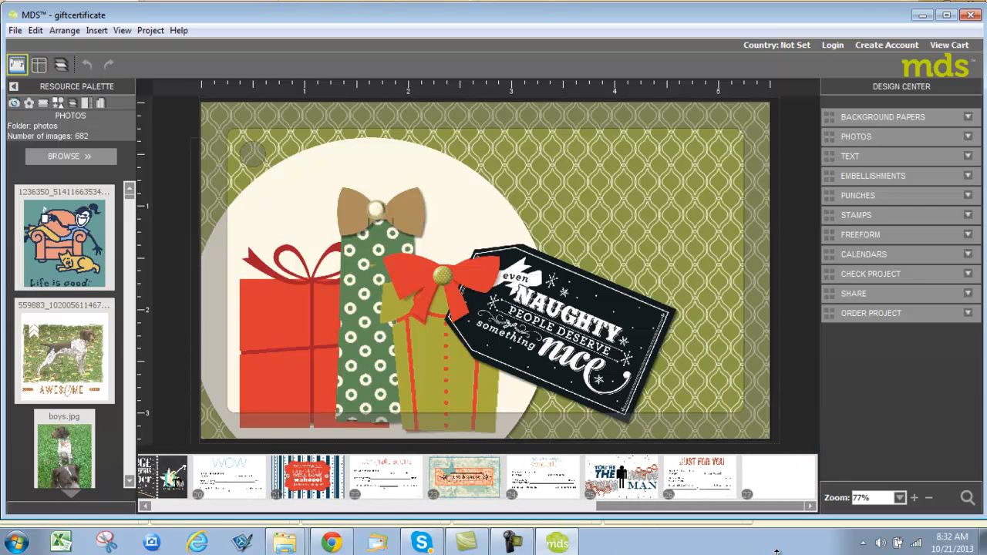
{"action": "left_click", "coordinate": [774, 488]}
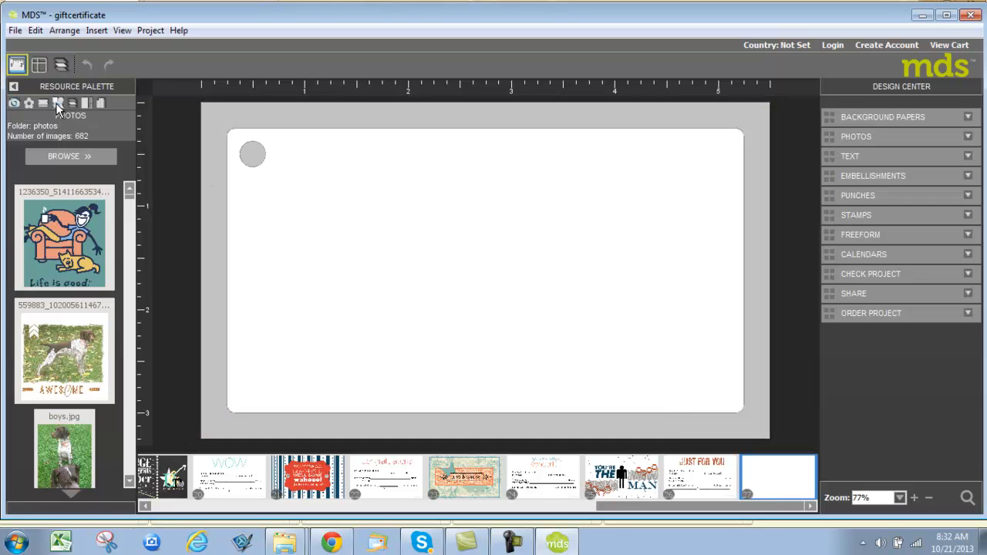
- Load the Man's Best Friend stamps from the animals category and place Dog - 1 in the blank page's lower left area
{"action": "left_click", "coordinate": [58, 105]}
{"action": "left_click", "coordinate": [43, 107]}
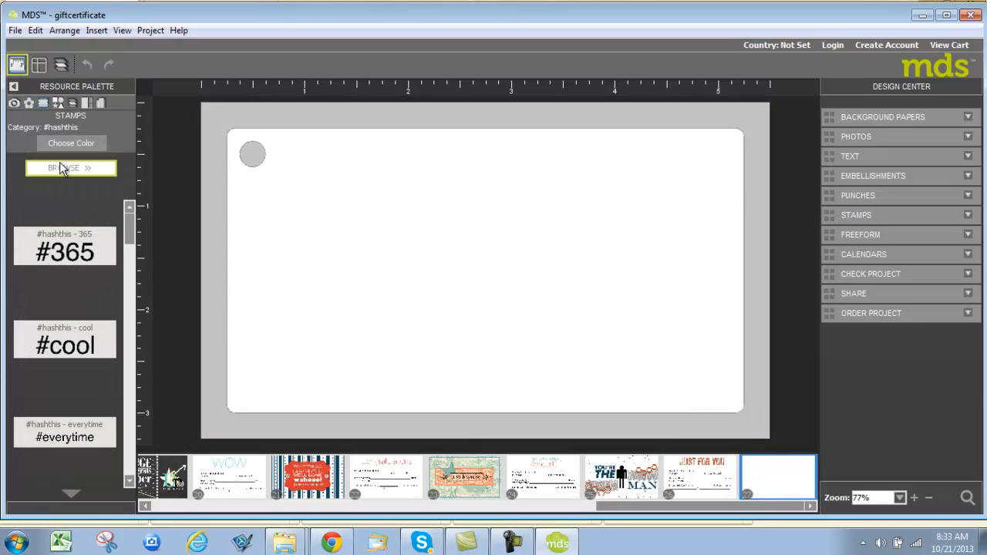
{"action": "left_click", "coordinate": [64, 168]}
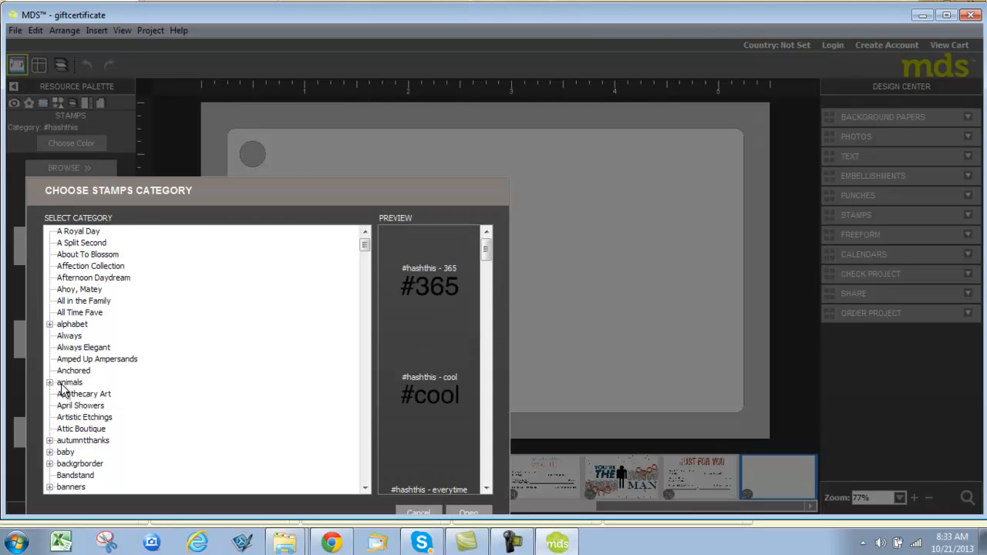
{"action": "left_click", "coordinate": [50, 382]}
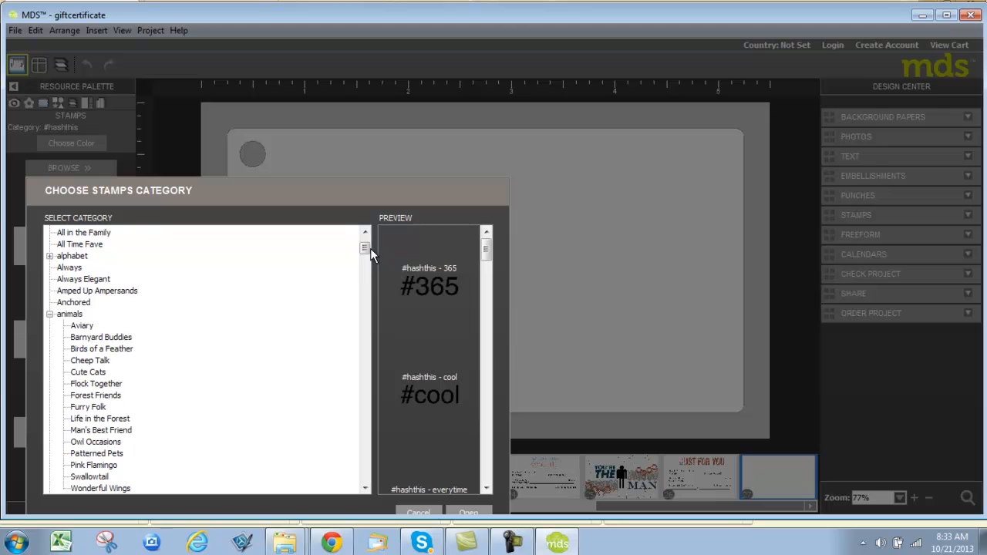
{"action": "scroll", "coordinate": [370, 248], "scroll_direction": "down", "scroll_amount": 2}
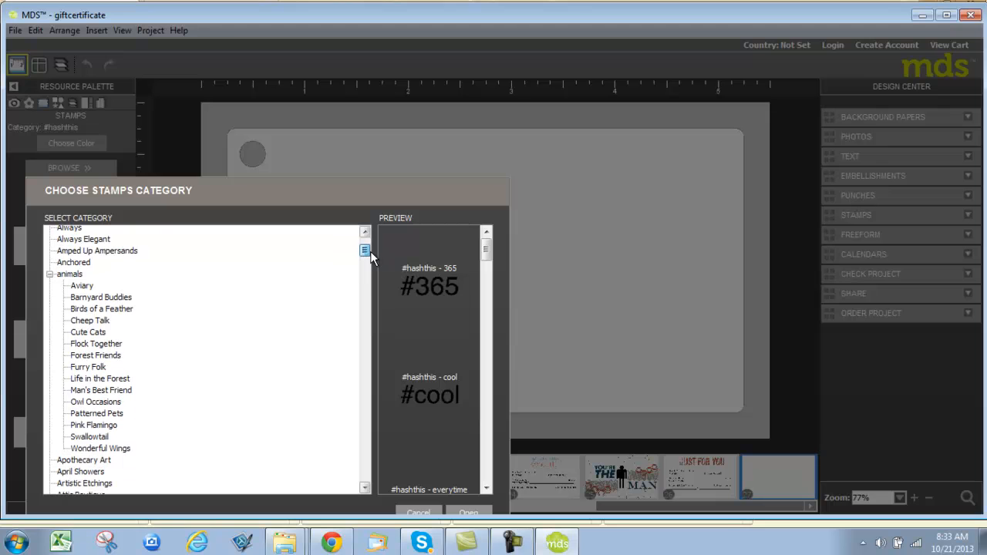
{"action": "left_click", "coordinate": [98, 390]}
{"action": "left_click", "coordinate": [472, 511]}
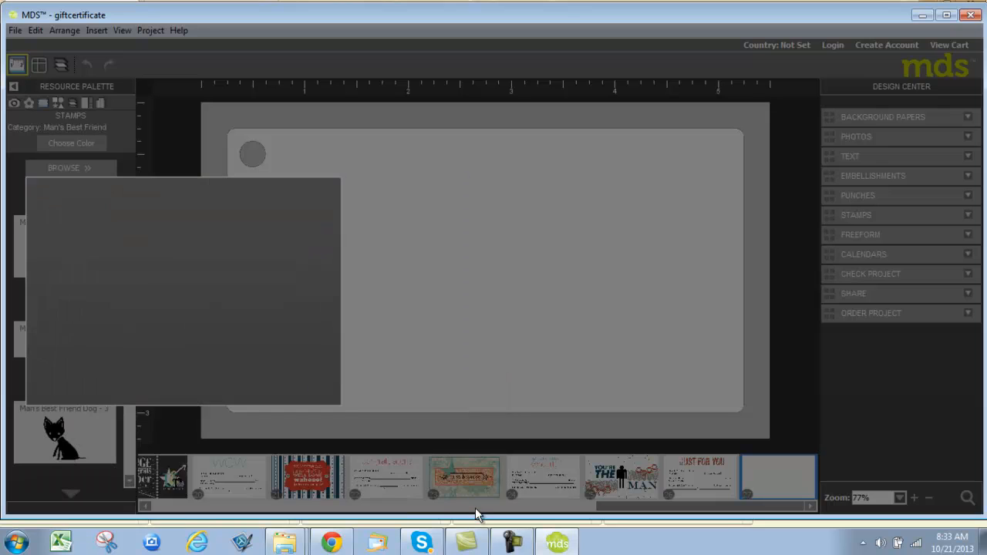
{"action": "left_click_drag", "start_coordinate": [82, 256], "coordinate": [344, 365]}
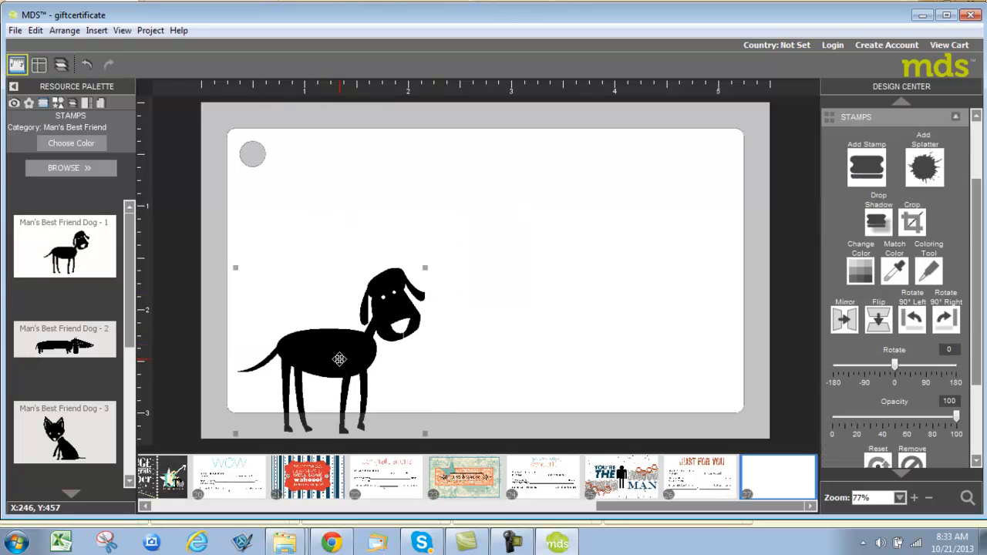
- Apply the Basic Gray Dotted Stripe background paper to the page with the dog stamp
{"action": "left_click", "coordinate": [100, 102]}
{"action": "scroll", "coordinate": [126, 247], "scroll_direction": "down", "scroll_amount": 4}
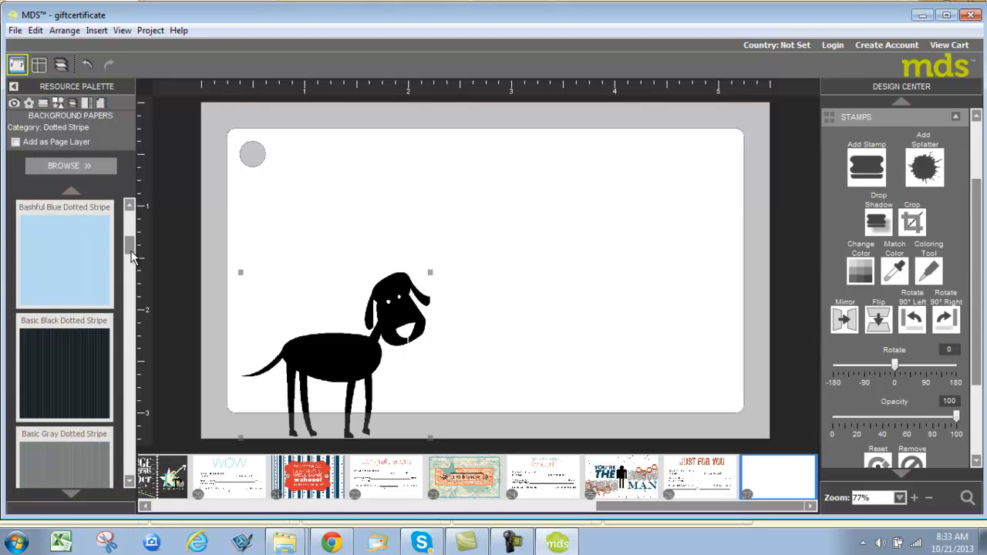
{"action": "scroll", "coordinate": [121, 270], "scroll_direction": "up", "scroll_amount": 1}
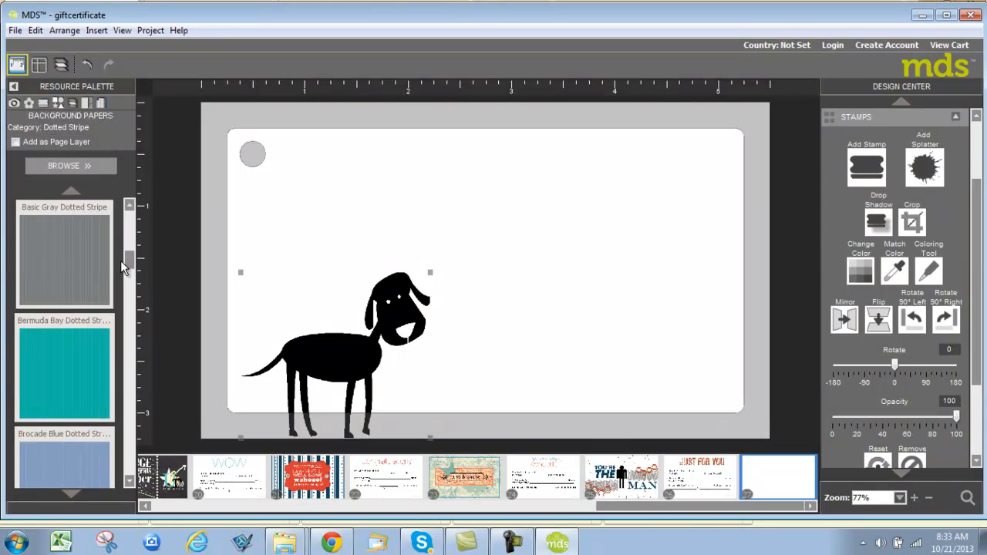
{"action": "left_click_drag", "start_coordinate": [102, 253], "coordinate": [518, 267]}
- Load the Delightful Digital Tape embellishments from the tape category and place the first, gray tape on the page's upper right area
{"action": "left_click", "coordinate": [29, 103]}
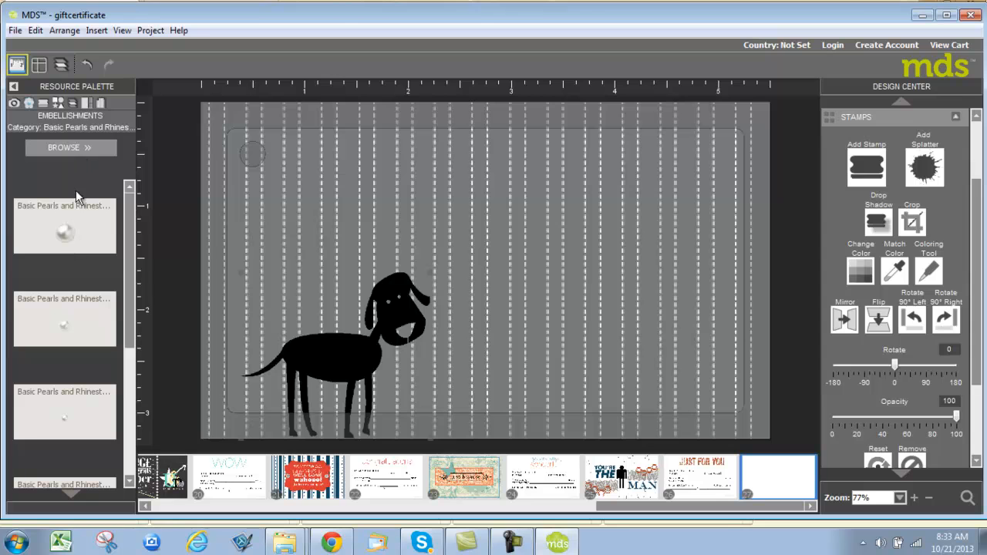
{"action": "left_click", "coordinate": [62, 148]}
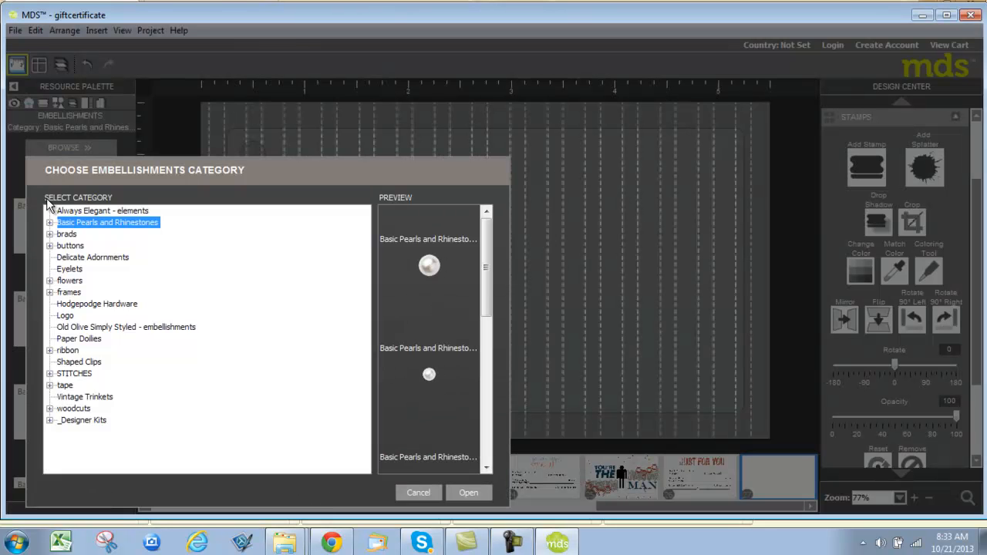
{"action": "left_click", "coordinate": [49, 386]}
{"action": "left_click", "coordinate": [91, 398]}
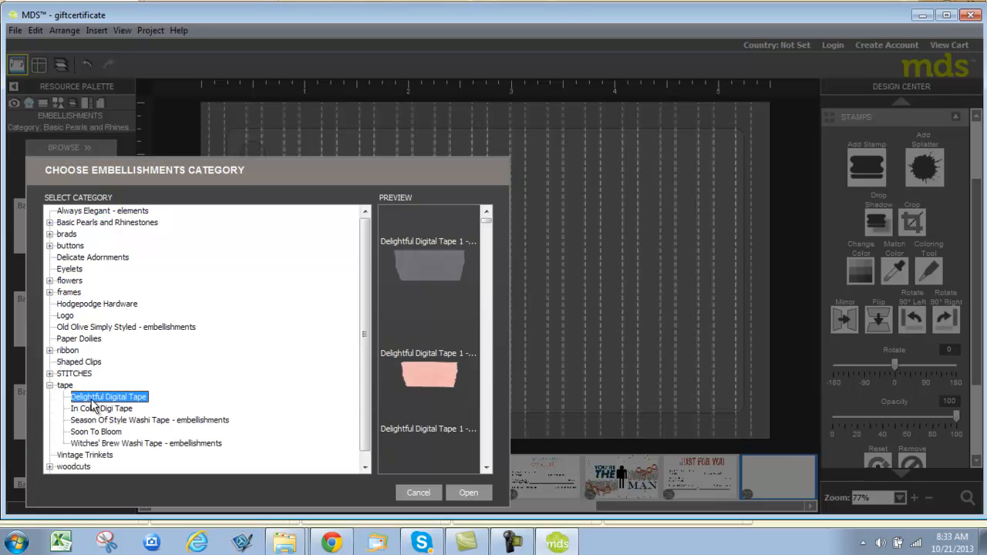
{"action": "left_click", "coordinate": [468, 493]}
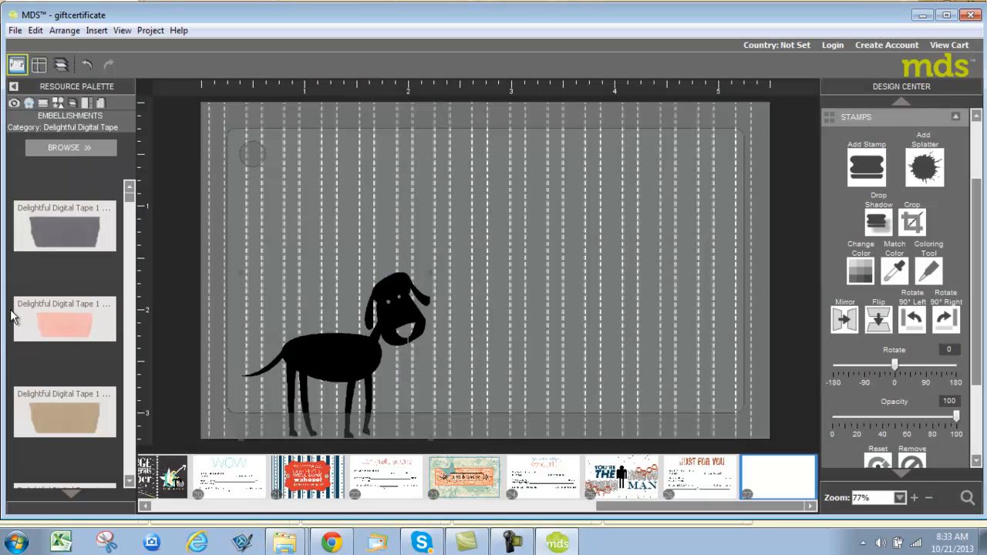
{"action": "left_click_drag", "start_coordinate": [731, 274], "coordinate": [589, 209]}
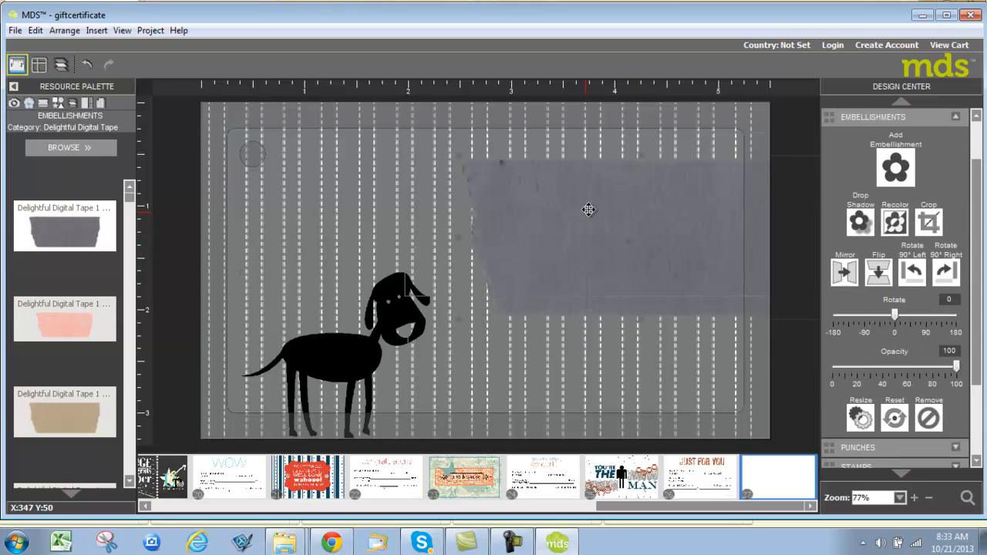
- Reshape the gray tape to about 502 wide and 98 high and place it rotated 110° across the page's left side
{"action": "left_click_drag", "start_coordinate": [583, 135], "coordinate": [568, 226]}
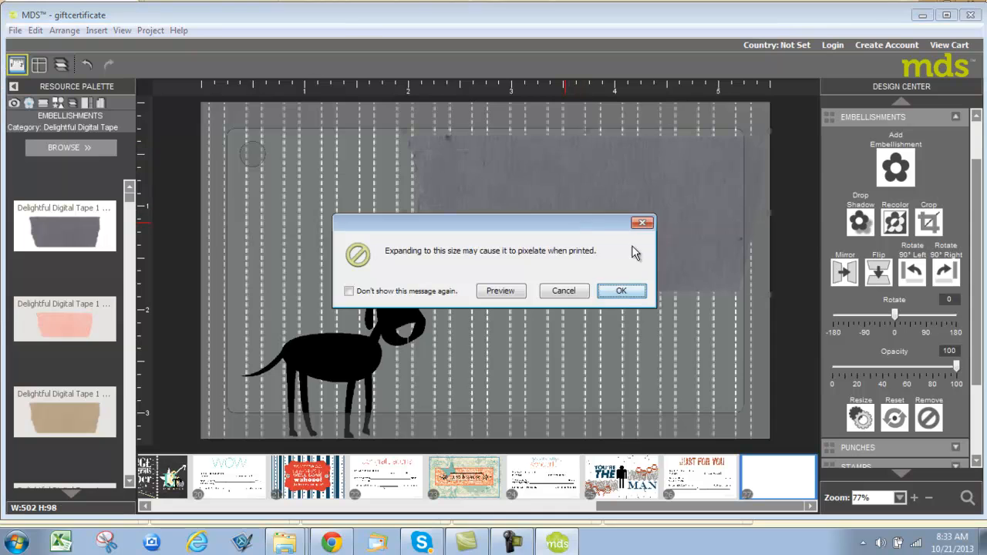
{"action": "left_click", "coordinate": [622, 291]}
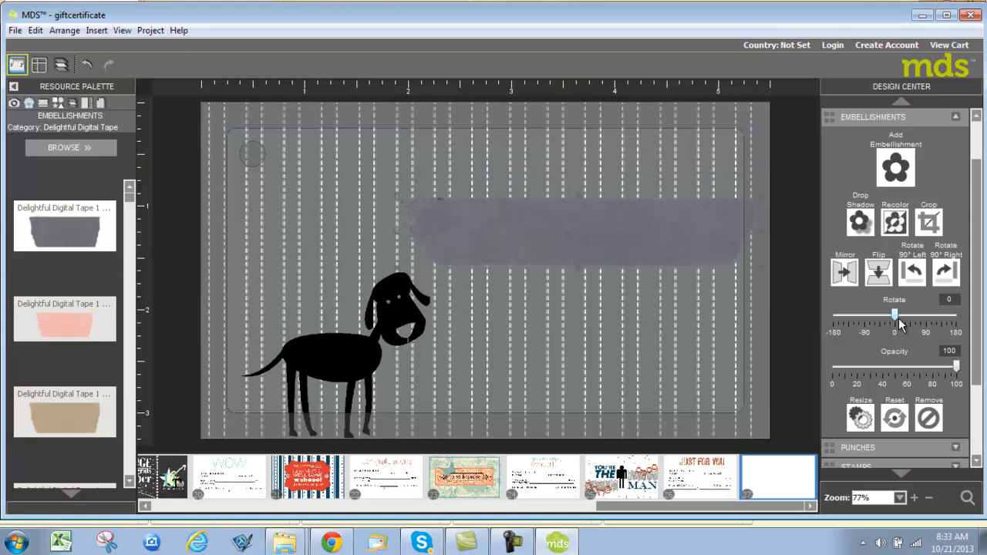
{"action": "left_click_drag", "start_coordinate": [896, 316], "coordinate": [932, 316]}
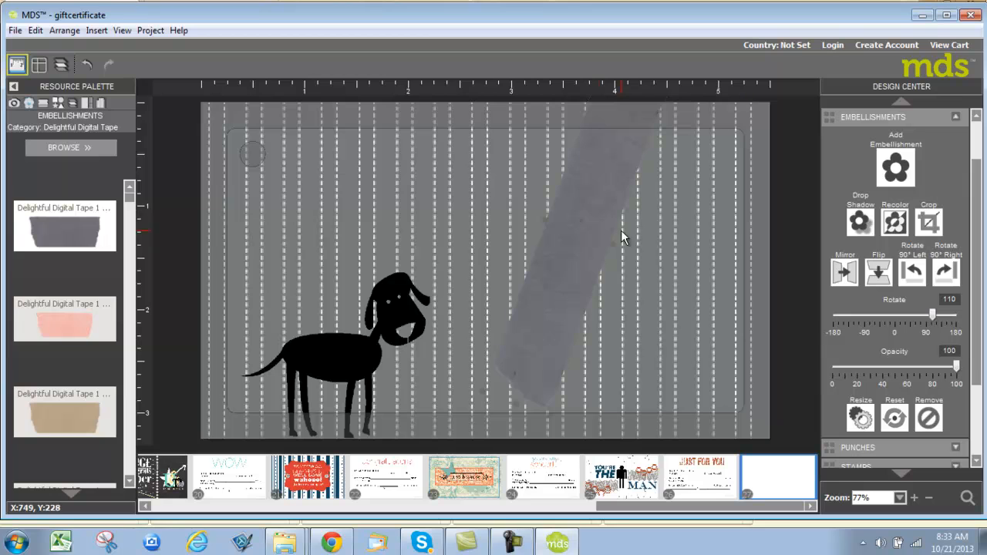
{"action": "left_click_drag", "start_coordinate": [544, 256], "coordinate": [251, 211]}
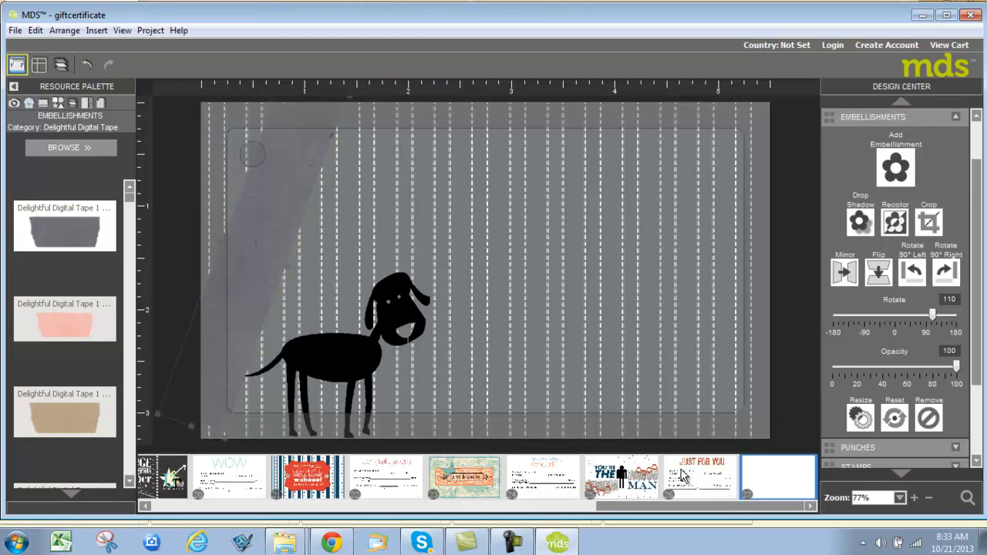
- Insert an extra "This" at the start of the certificate text on the JUST FOR YOU page
{"action": "left_click", "coordinate": [707, 478]}
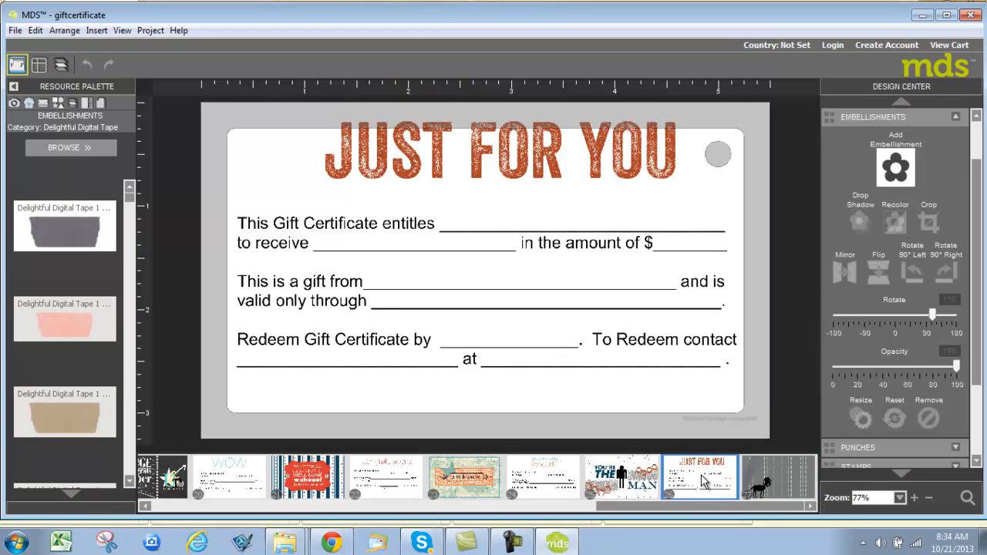
{"action": "left_click", "coordinate": [545, 143]}
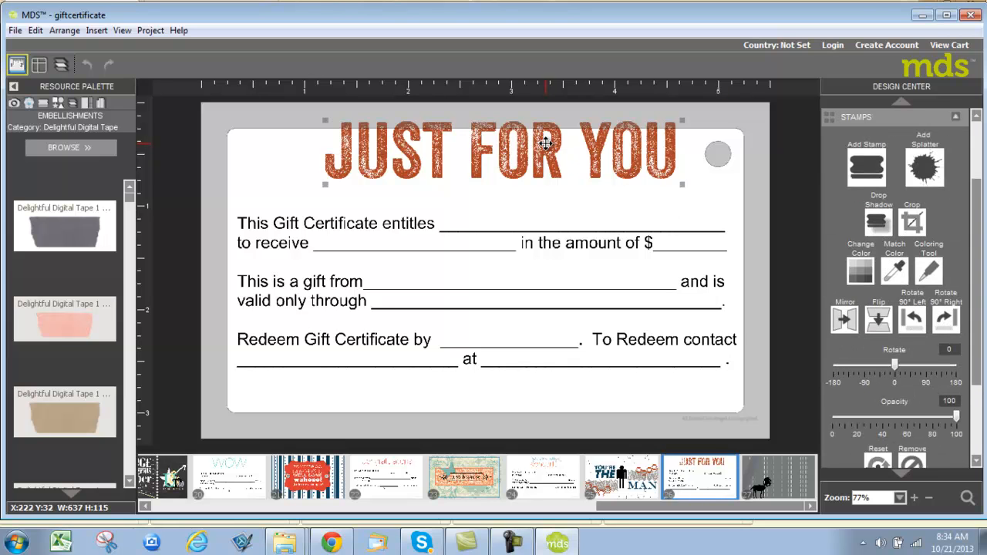
{"action": "left_click", "coordinate": [483, 285]}
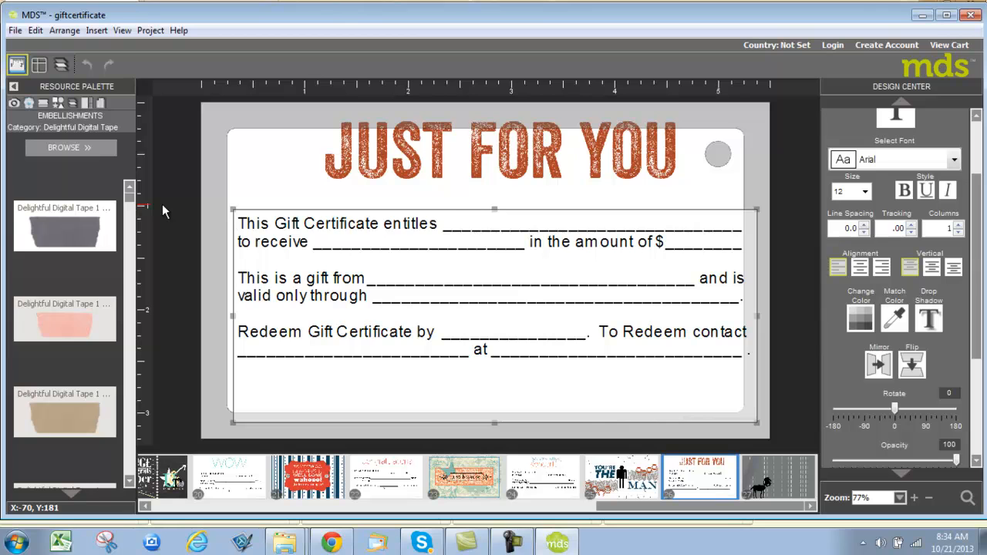
{"action": "type", "text": "This This Gift Certificate entitles"}
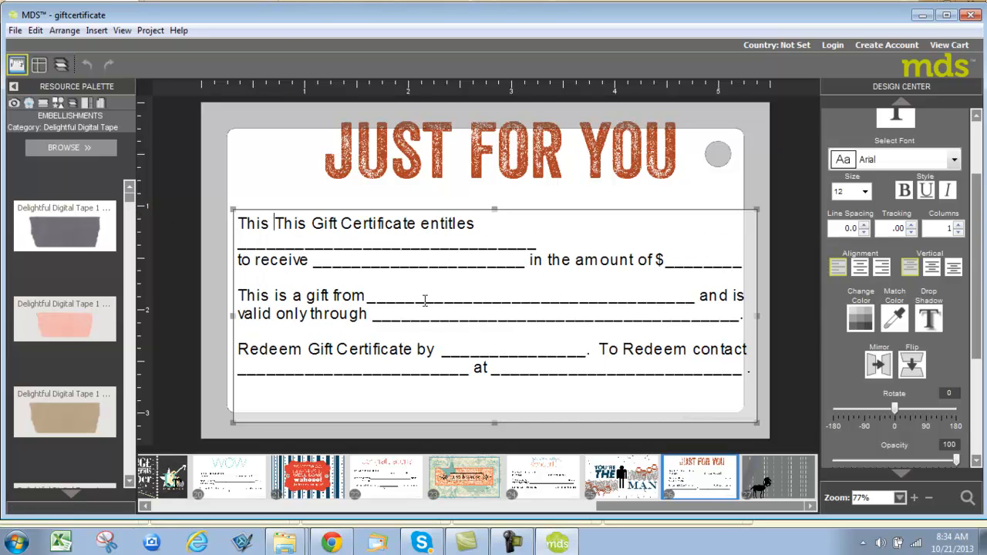
- Add one blank page at the end of the project
{"action": "left_click", "coordinate": [97, 30]}
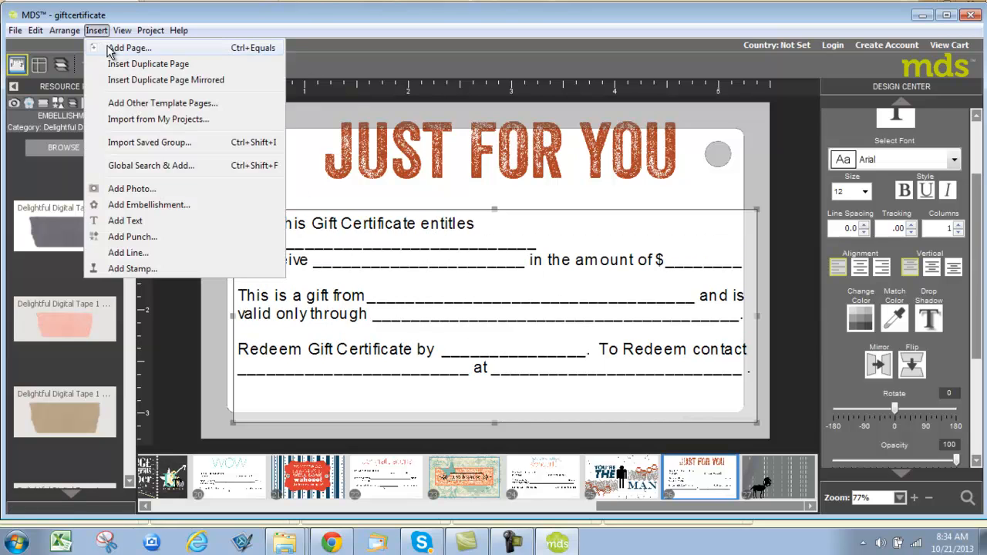
{"action": "left_click", "coordinate": [112, 47]}
{"action": "left_click", "coordinate": [607, 398]}
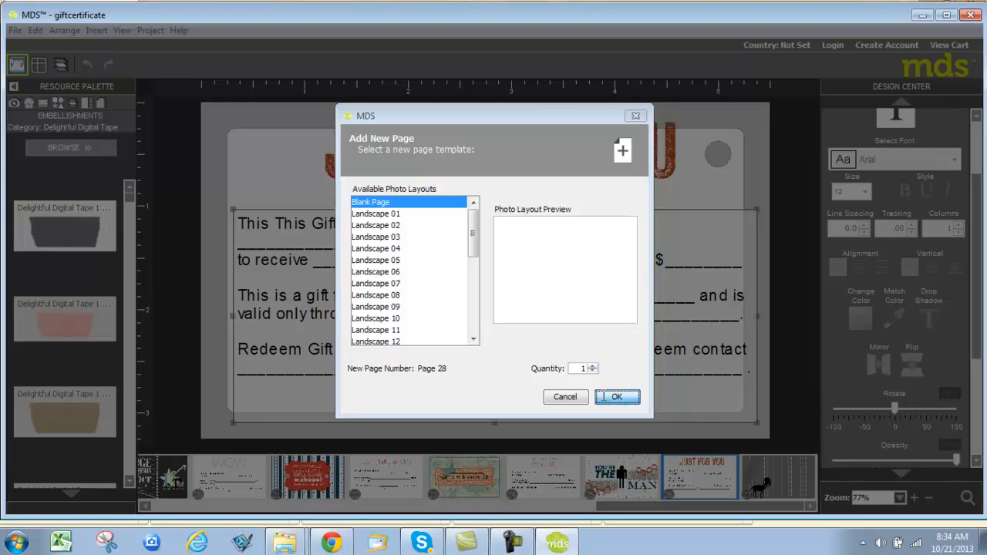
- Preview the animal stamp sets, including Swallowtail, Aviary and Barnyard Buddies
{"action": "left_click", "coordinate": [44, 103]}
{"action": "left_click", "coordinate": [65, 169]}
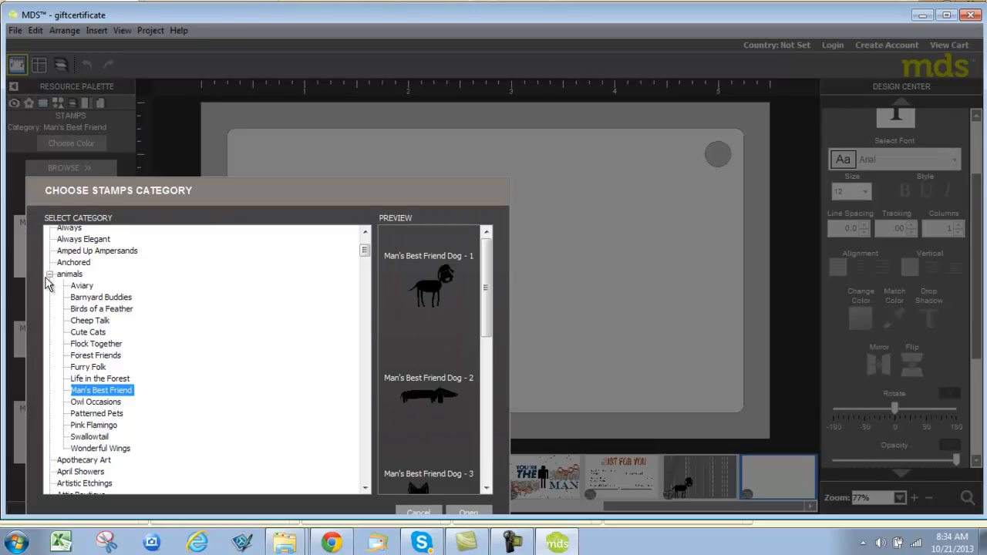
{"action": "left_click", "coordinate": [96, 403]}
{"action": "left_click", "coordinate": [98, 414]}
{"action": "left_click", "coordinate": [94, 435]}
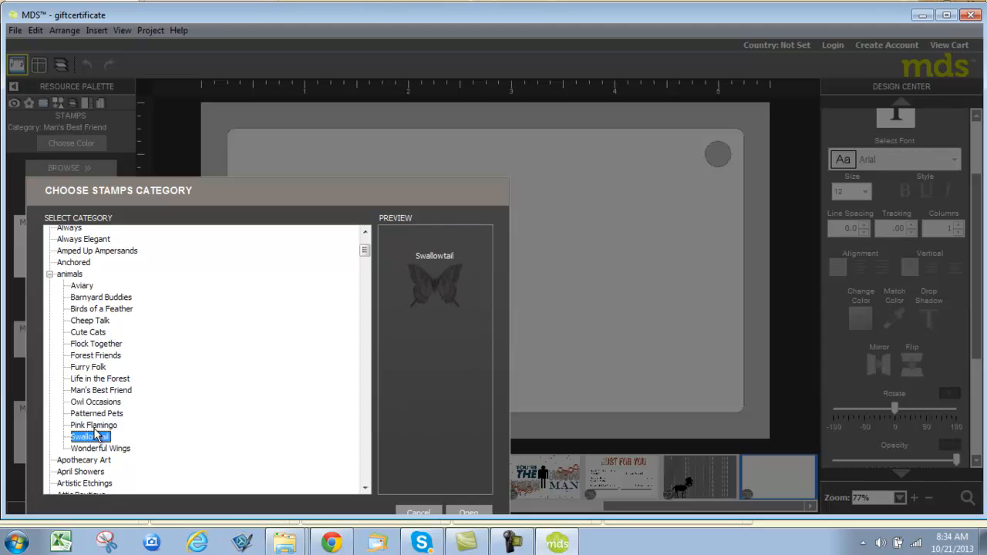
{"action": "left_click", "coordinate": [92, 310]}
{"action": "left_click", "coordinate": [96, 299]}
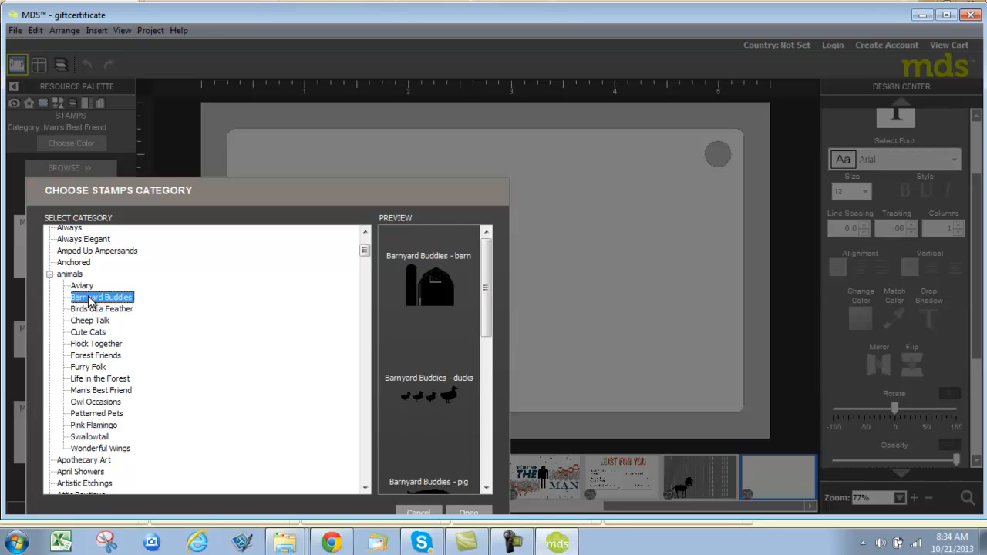
{"action": "left_click", "coordinate": [84, 288]}
{"action": "left_click_drag", "start_coordinate": [486, 278], "coordinate": [475, 465]}
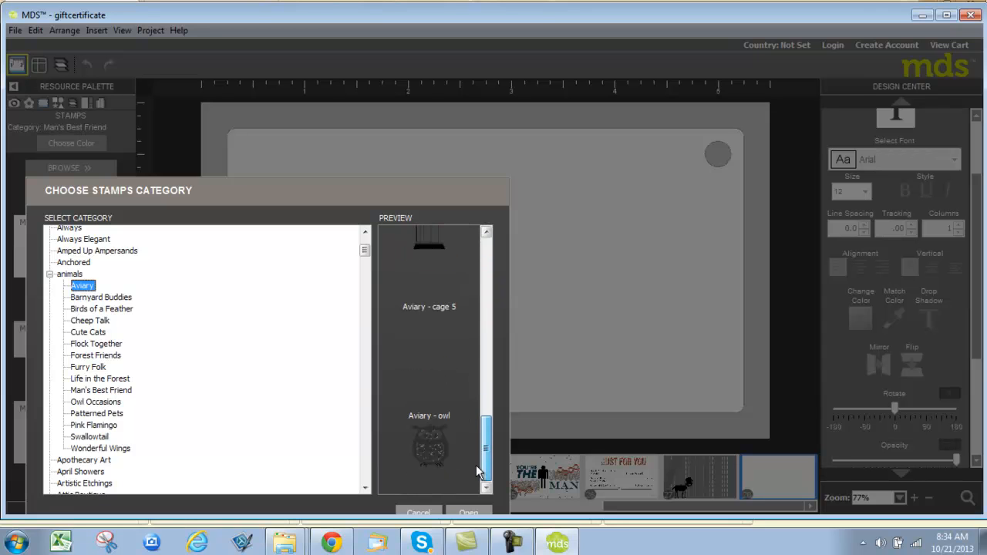
{"action": "left_click", "coordinate": [85, 299]}
{"action": "left_click_drag", "start_coordinate": [488, 303], "coordinate": [484, 459]}
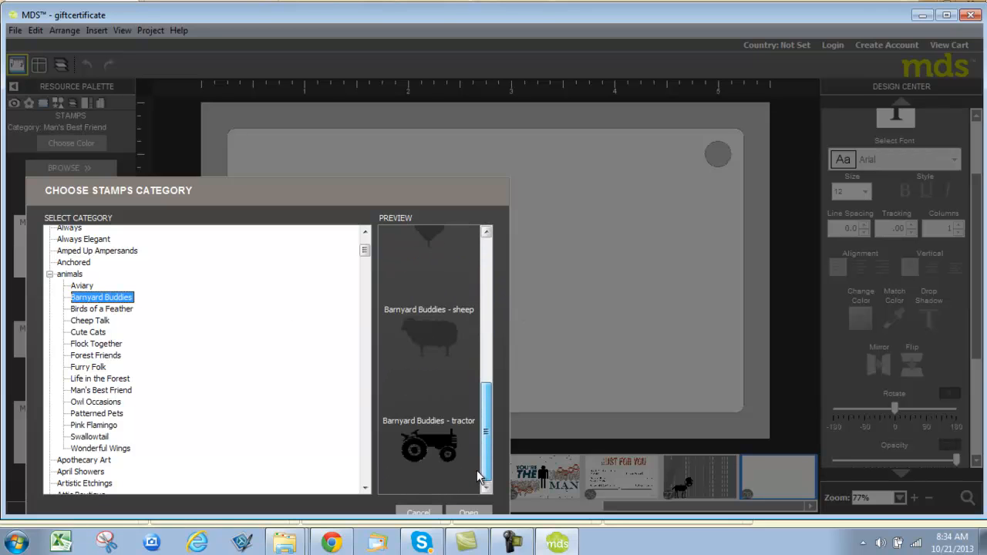
- Load the Birds of a Feather stamps from the animals category
{"action": "left_click", "coordinate": [85, 309]}
{"action": "left_click_drag", "start_coordinate": [487, 248], "coordinate": [487, 332]}
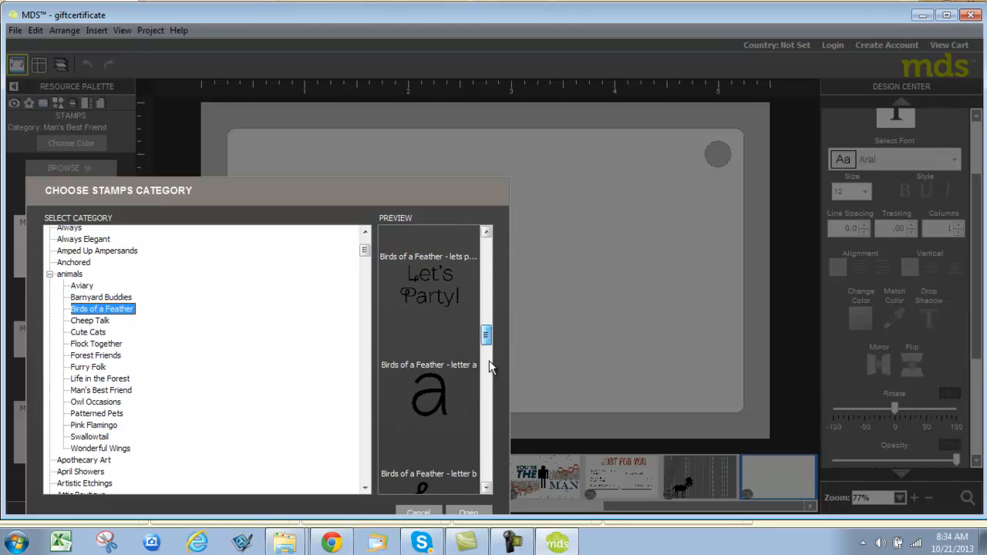
{"action": "left_click", "coordinate": [469, 514]}
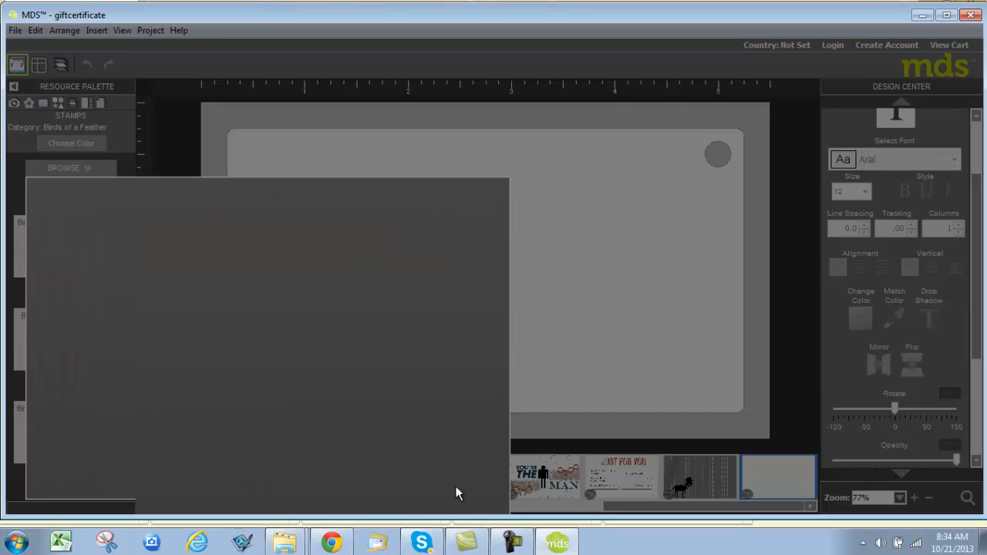
- Place the Let's Party! stamp on the new blank page, shrink it and position it near the middle of the upper edge
{"action": "left_click_drag", "start_coordinate": [128, 237], "coordinate": [129, 316]}
{"action": "left_click_drag", "start_coordinate": [75, 265], "coordinate": [594, 144]}
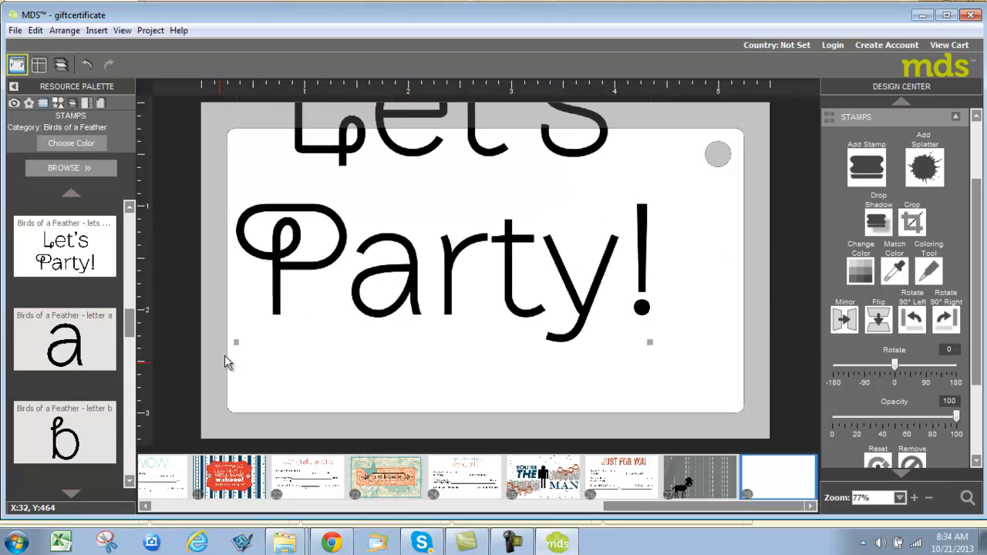
{"action": "left_click_drag", "start_coordinate": [236, 344], "coordinate": [452, 186]}
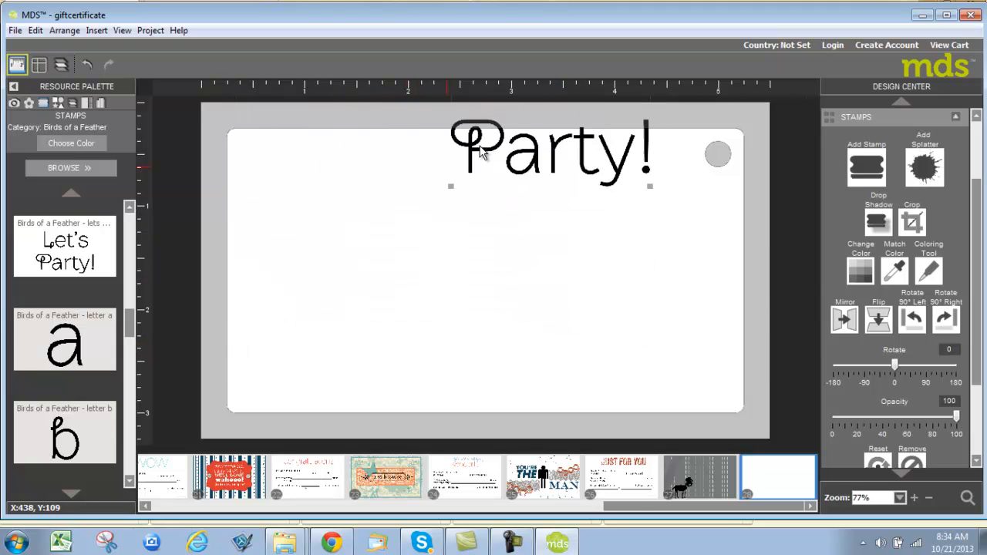
{"action": "left_click_drag", "start_coordinate": [538, 147], "coordinate": [490, 213]}
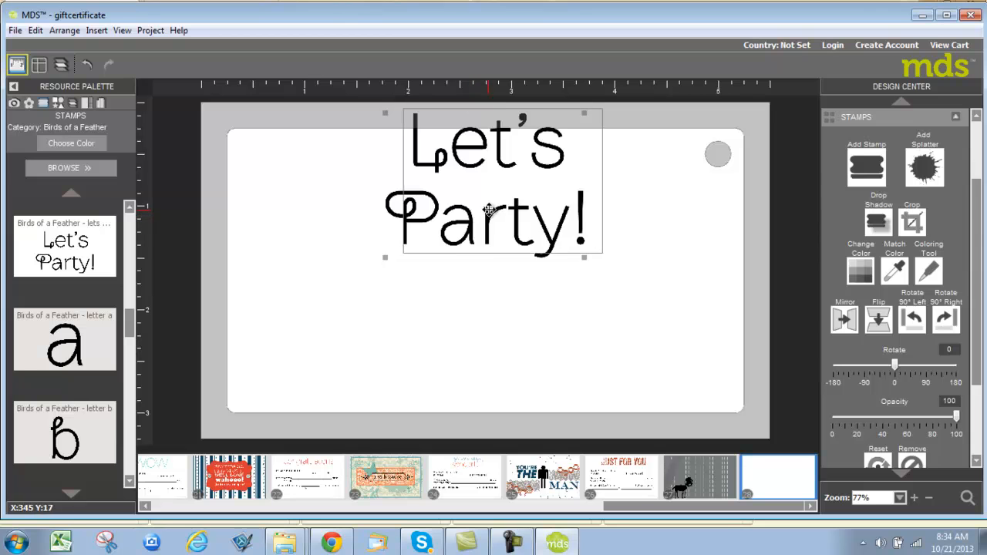
- Add a text box across the middle of the page and widen it to nearly the full page width
{"action": "scroll", "coordinate": [973, 204], "scroll_direction": "down", "scroll_amount": 1}
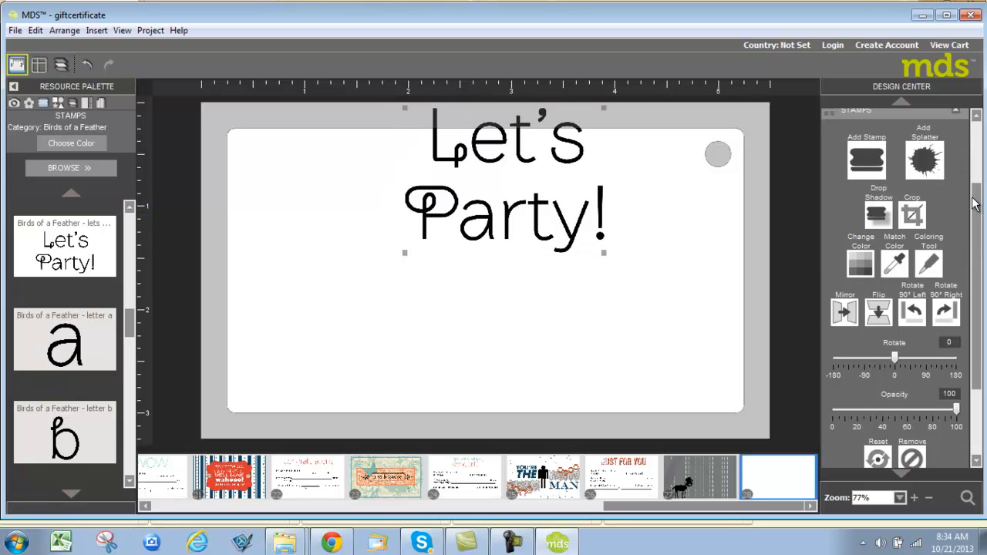
{"action": "scroll", "coordinate": [974, 204], "scroll_direction": "up", "scroll_amount": 3}
{"action": "left_click", "coordinate": [883, 117]}
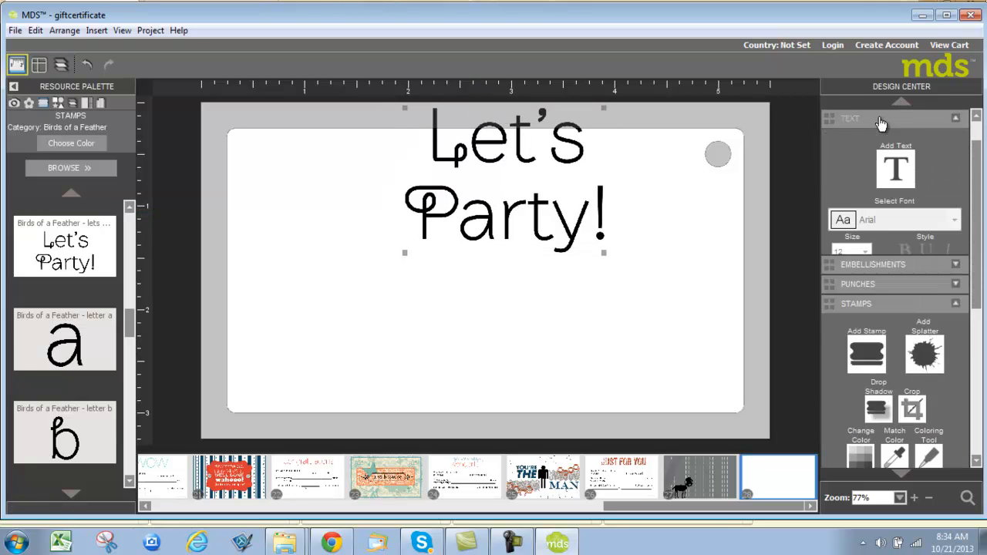
{"action": "left_click", "coordinate": [895, 176]}
{"action": "left_click_drag", "start_coordinate": [429, 271], "coordinate": [222, 279]}
{"action": "left_click_drag", "start_coordinate": [541, 270], "coordinate": [759, 268]}
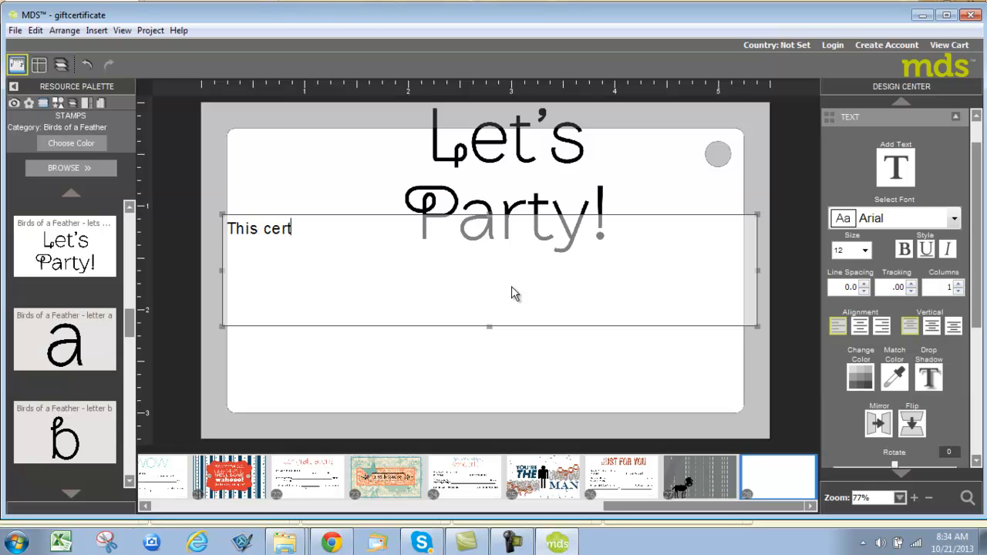
- Enter "This certificate entitle" followed by a long underscore blank in the new text box
{"action": "type", "text": "This certificateen"}
{"action": "key", "text": "BackSpace"}
{"action": "key", "text": "BackSpace"}
{"action": "type", "text": "entitls"}
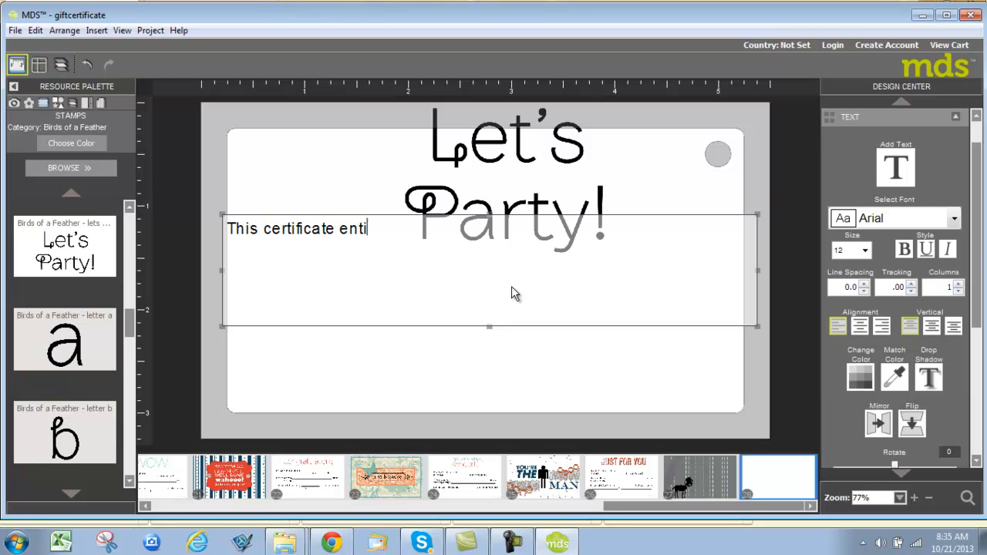
{"action": "key", "text": "BackSpace"}
{"action": "key", "text": "BackSpace"}
{"action": "type", "text": "le ______________"}
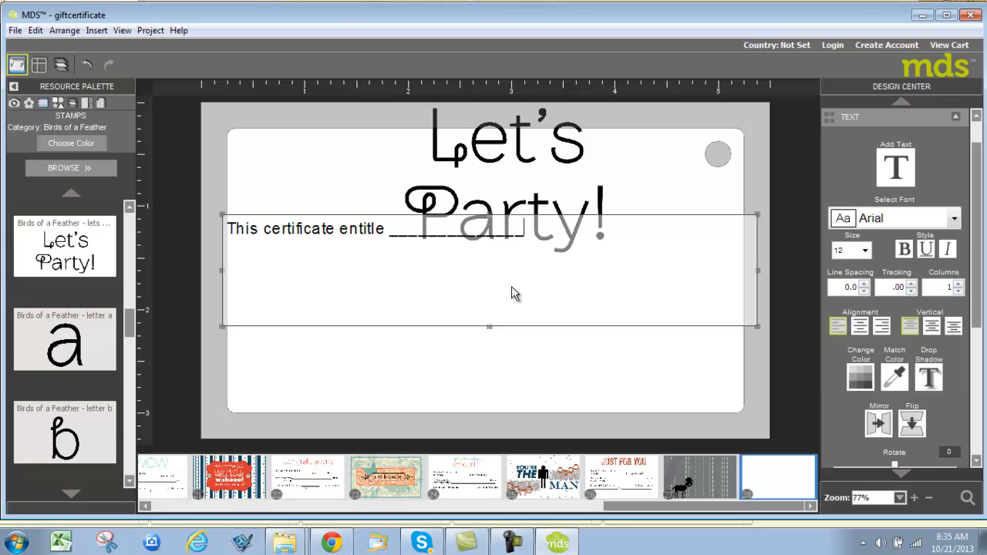
- Continue the text with "to $____ in ____ from ____ redeemable through ____--", using long underscore blanks
{"action": "type", "text": " to $_________ in "}
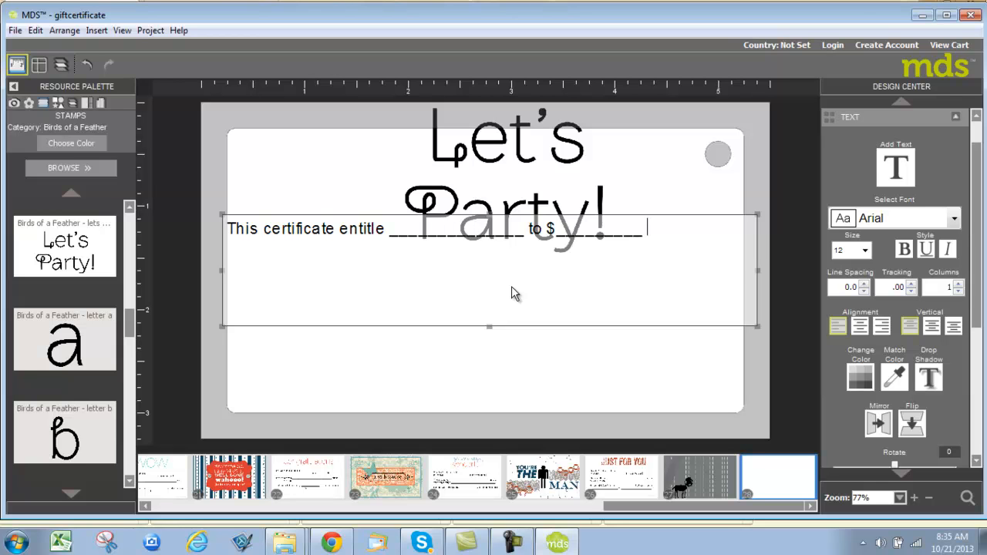
{"action": "type", "text": "____________________ ro"}
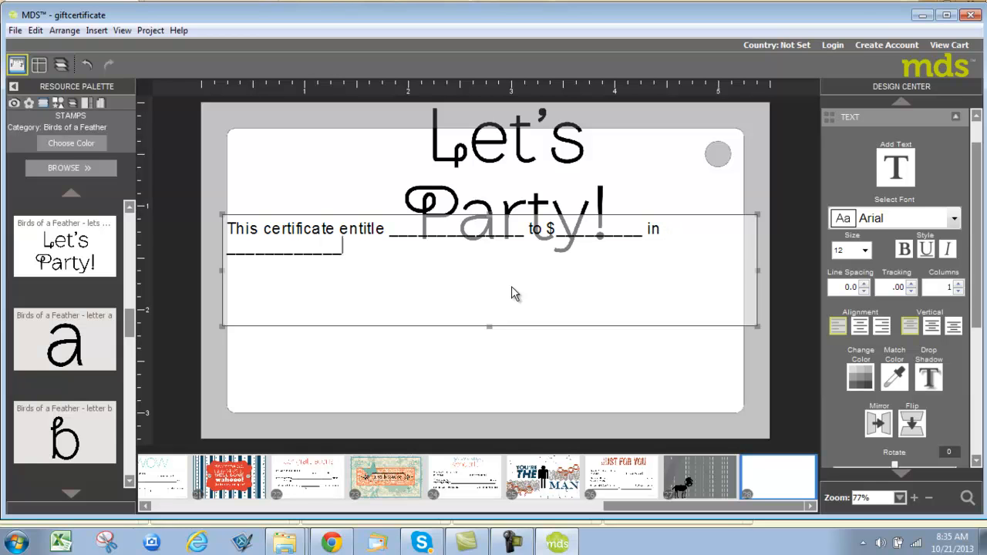
{"action": "key", "text": "BackSpace"}
{"action": "key", "text": "BackSpace"}
{"action": "type", "text": "rom"}
{"action": "key", "text": "BackSpace"}
{"action": "key", "text": "BackSpace"}
{"action": "key", "text": "BackSpace"}
{"action": "type", "text": "from _______________________-"}
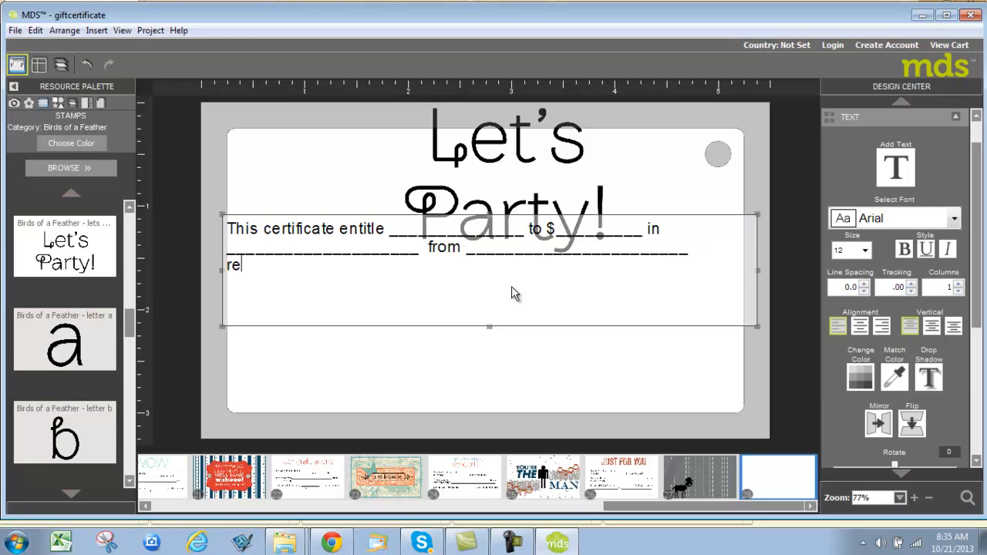
{"action": "type", "text": "redeemable t"}
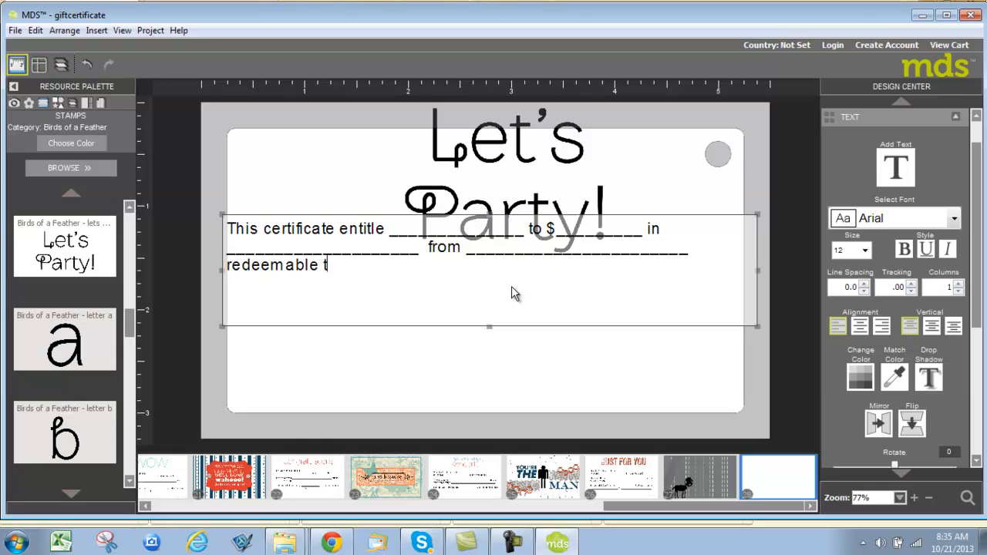
{"action": "type", "text": "hrough ______________________________--"}
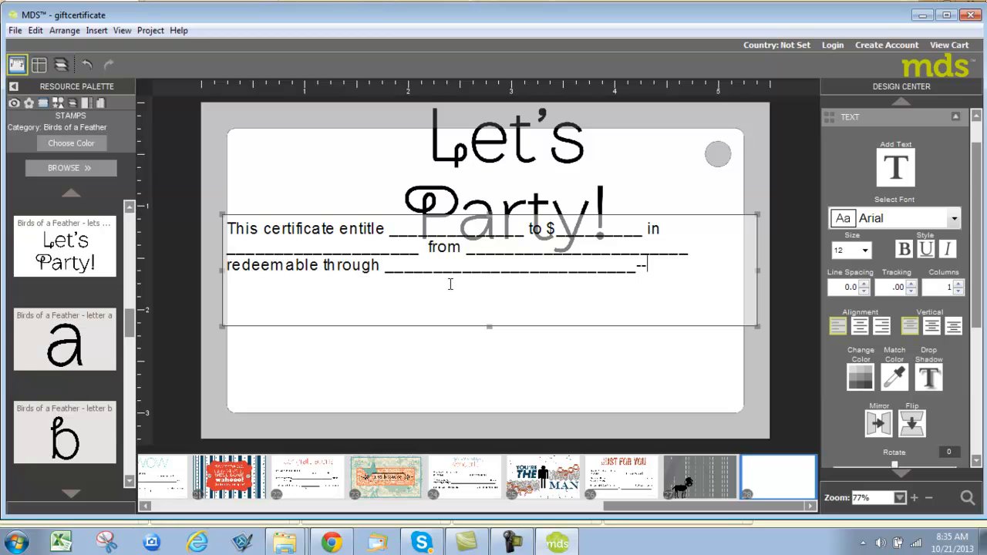
- Change the font of all the certificate text to Autumn
{"action": "left_click_drag", "start_coordinate": [406, 290], "coordinate": [172, 223]}
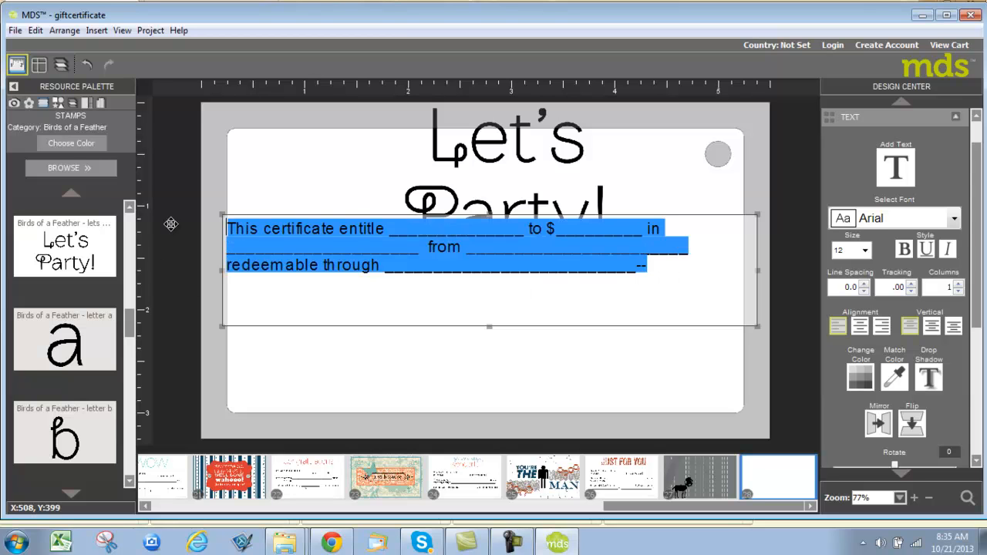
{"action": "left_click", "coordinate": [955, 221]}
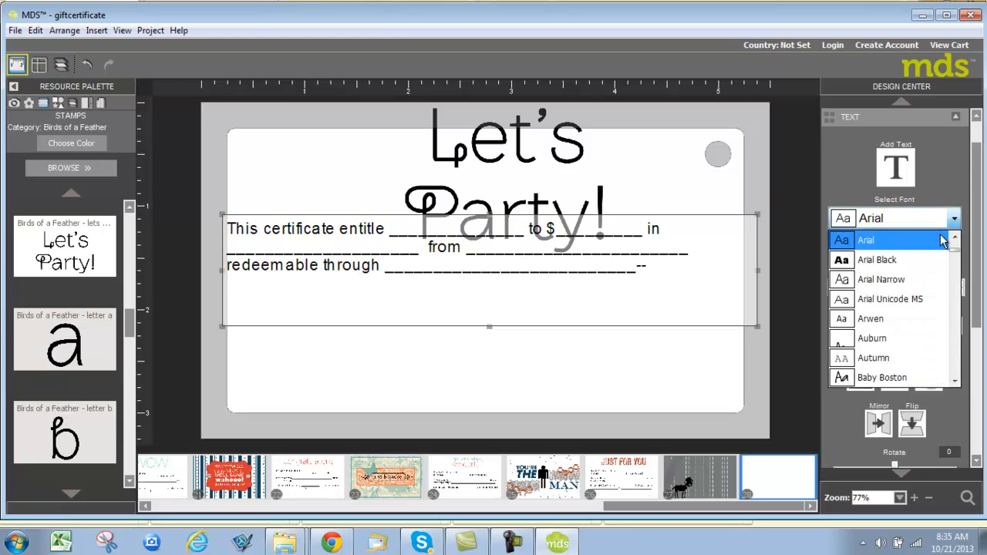
{"action": "left_click", "coordinate": [871, 358]}
{"action": "left_click", "coordinate": [551, 320]}
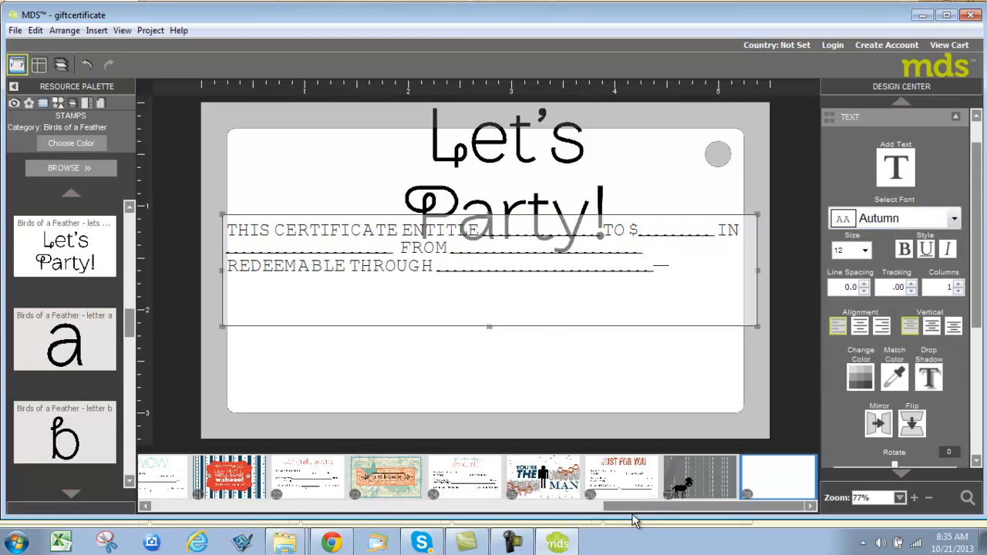
- Review the Christmas pages at the start of the project and examine the text object options on the fourth page
{"action": "left_click_drag", "start_coordinate": [623, 506], "coordinate": [95, 513]}
{"action": "left_click", "coordinate": [144, 481]}
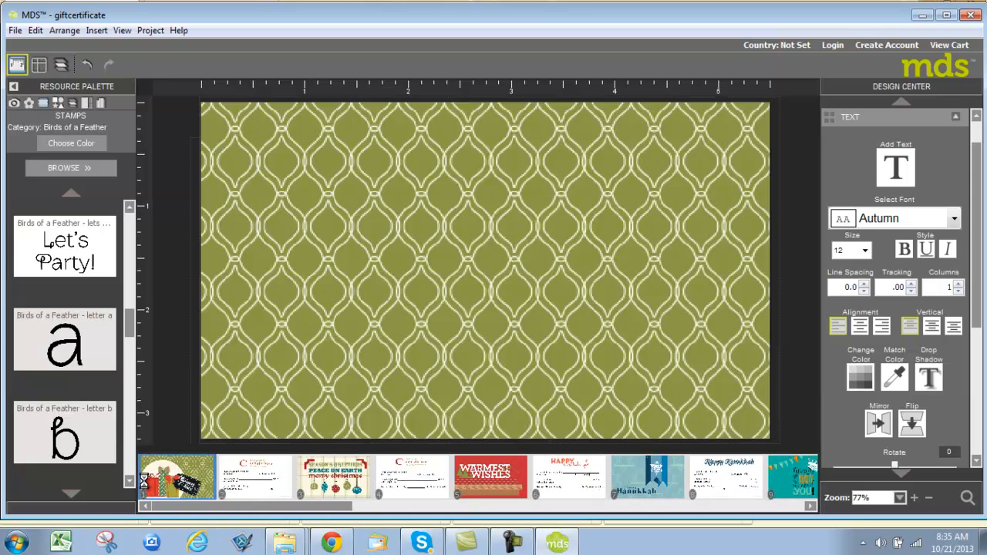
{"action": "left_click", "coordinate": [233, 475]}
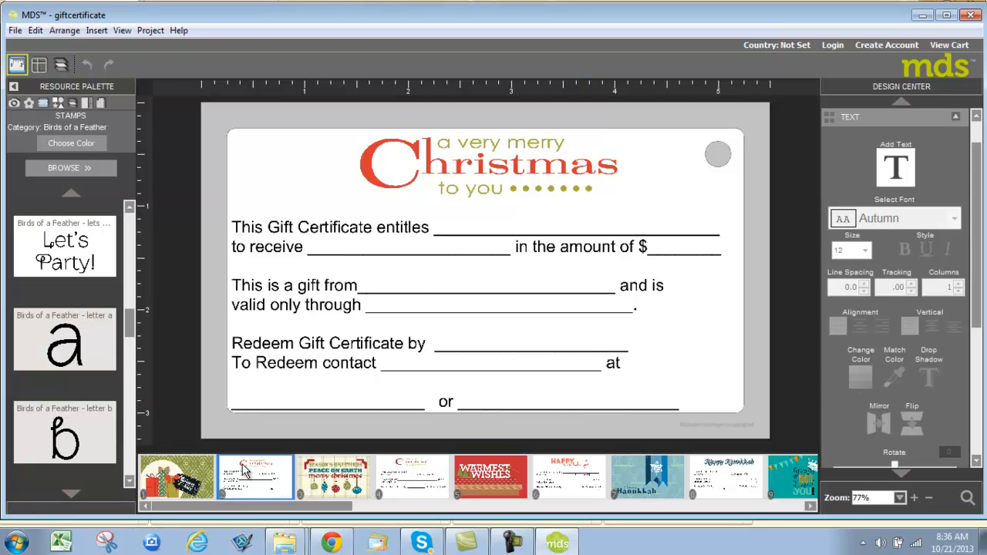
{"action": "left_click", "coordinate": [324, 478]}
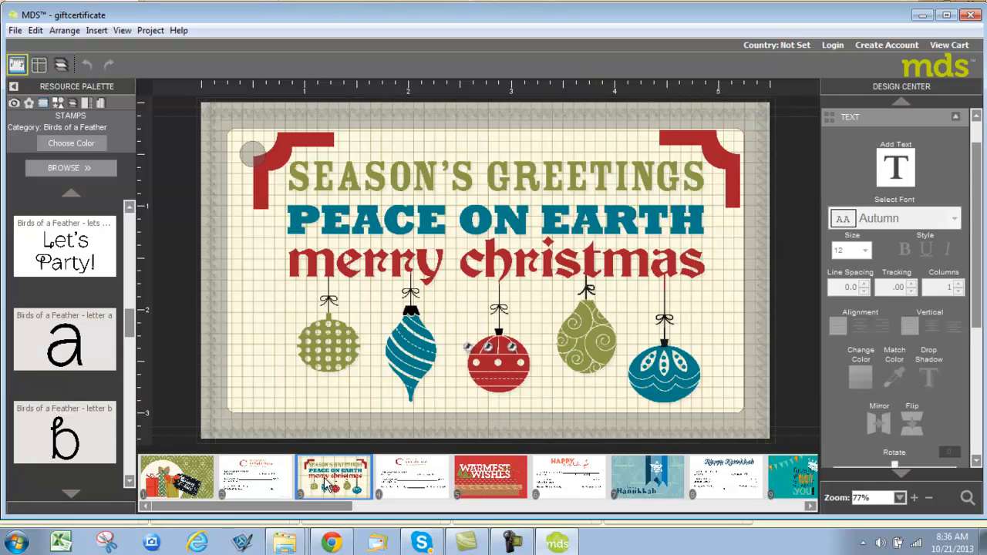
{"action": "left_click", "coordinate": [411, 476]}
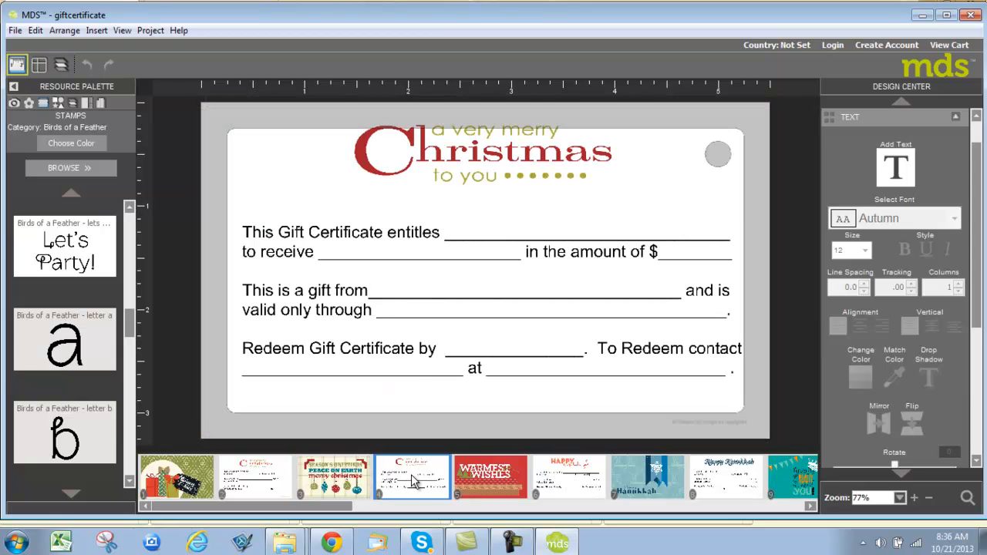
{"action": "left_click", "coordinate": [408, 329]}
{"action": "right_click", "coordinate": [406, 327]}
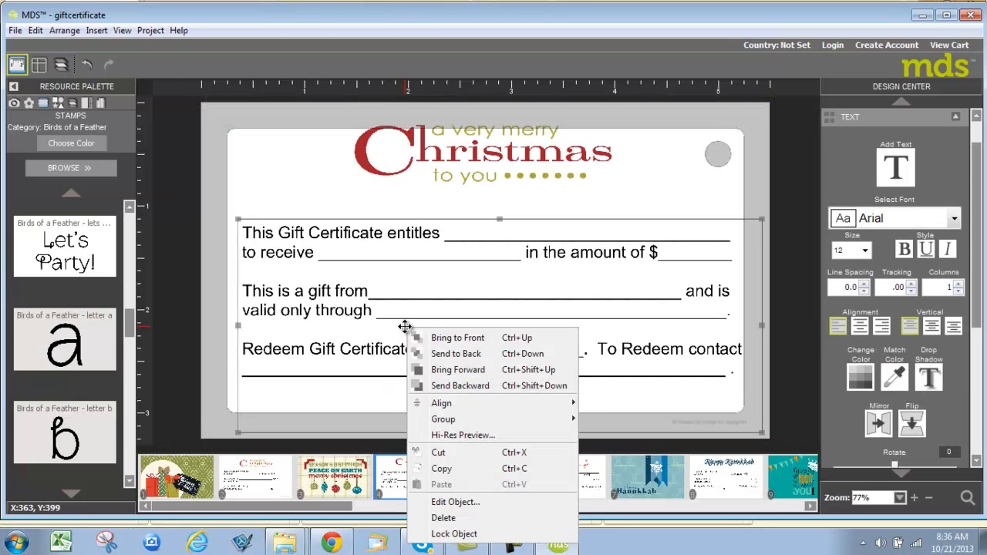
{"action": "left_click", "coordinate": [471, 163]}
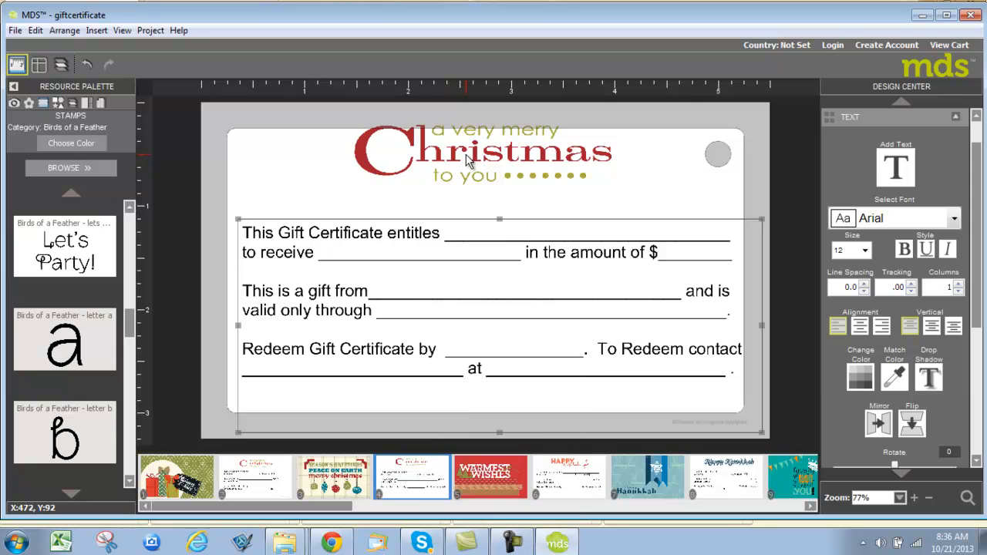
- Review the birthday, congratulations and "Just for you" pages further along in the project, ending on the rust-coloured "JUST FOR YOU" stamp
{"action": "left_click_drag", "start_coordinate": [351, 515], "coordinate": [494, 510]}
{"action": "left_click", "coordinate": [328, 491]}
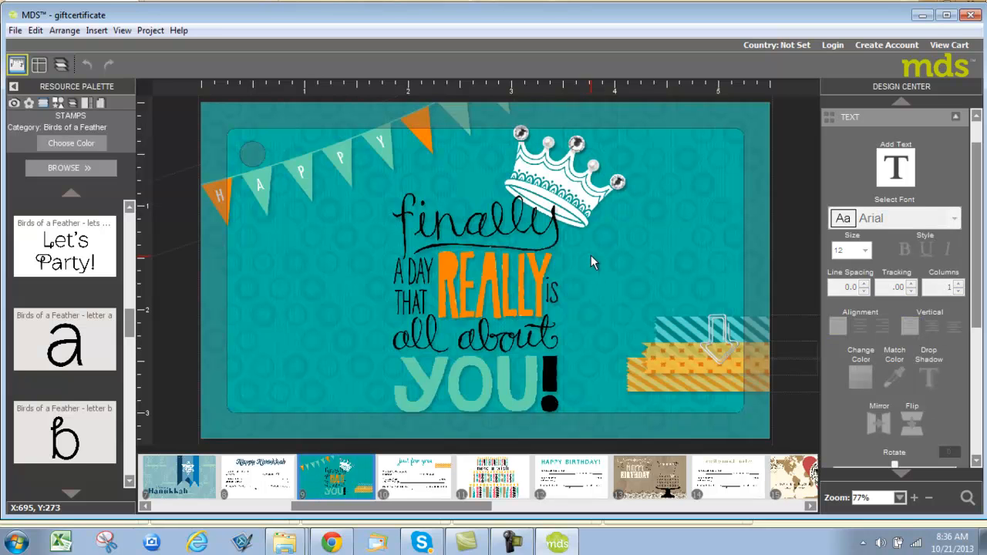
{"action": "left_click", "coordinate": [420, 486]}
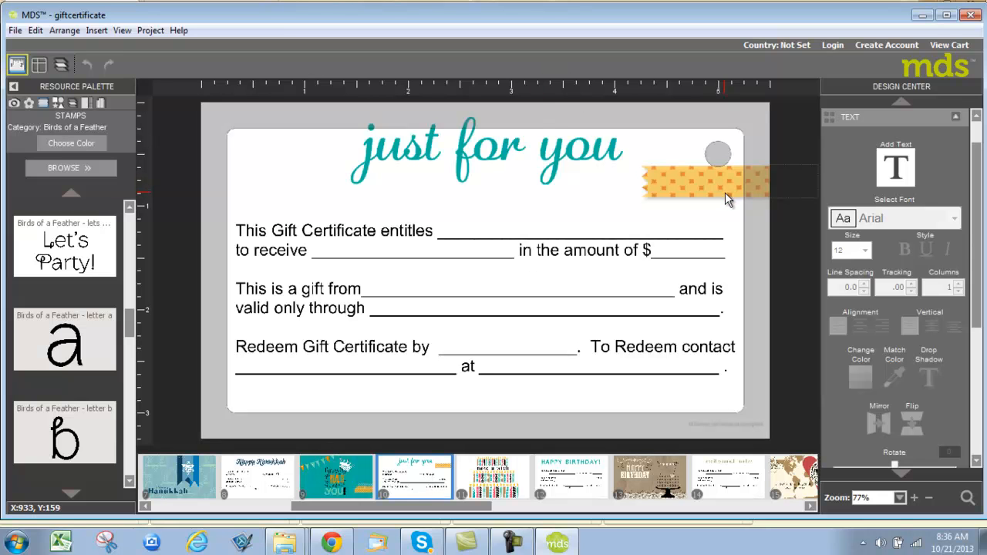
{"action": "left_click_drag", "start_coordinate": [418, 505], "coordinate": [572, 497]}
{"action": "left_click", "coordinate": [563, 484]}
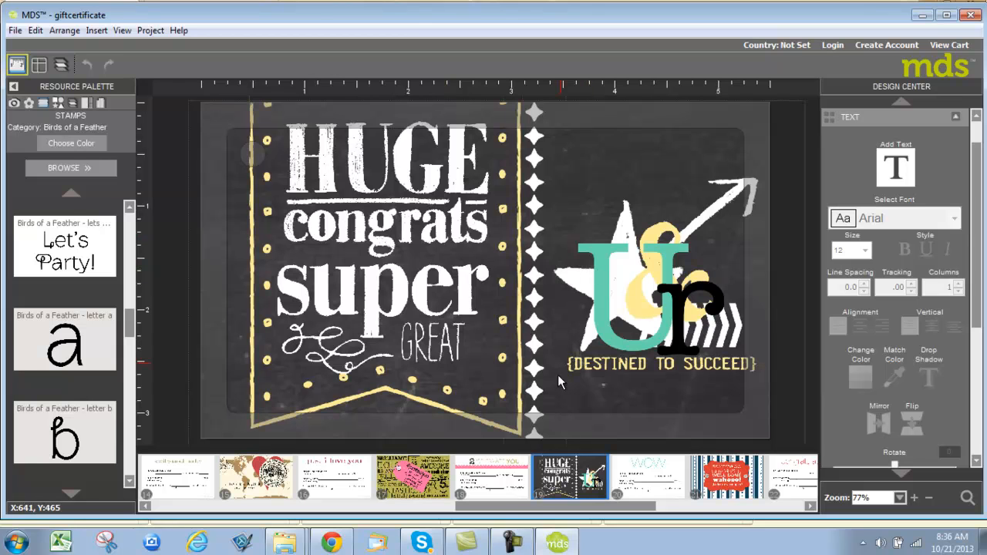
{"action": "left_click_drag", "start_coordinate": [537, 506], "coordinate": [588, 507]}
{"action": "left_click", "coordinate": [546, 484]}
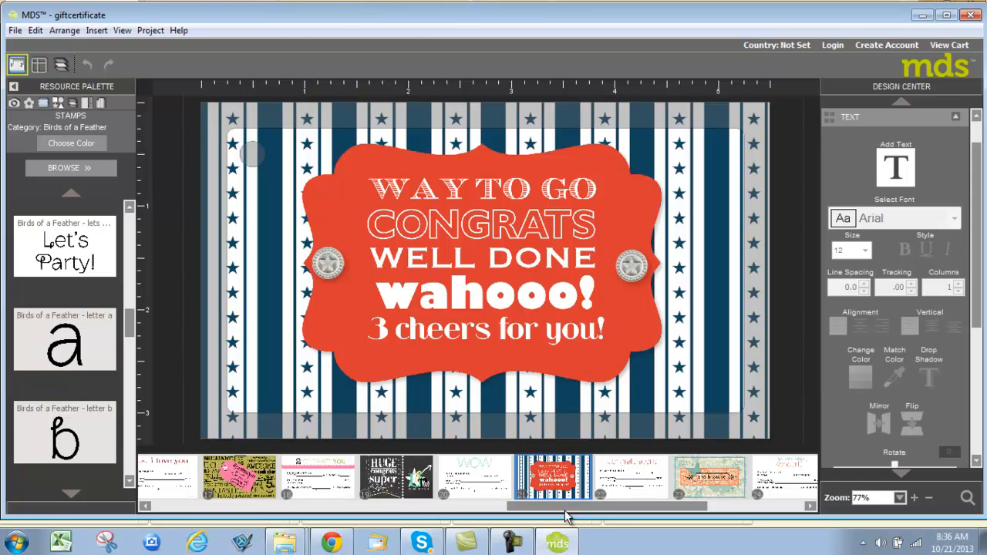
{"action": "left_click_drag", "start_coordinate": [566, 511], "coordinate": [656, 512]}
{"action": "left_click", "coordinate": [630, 494]}
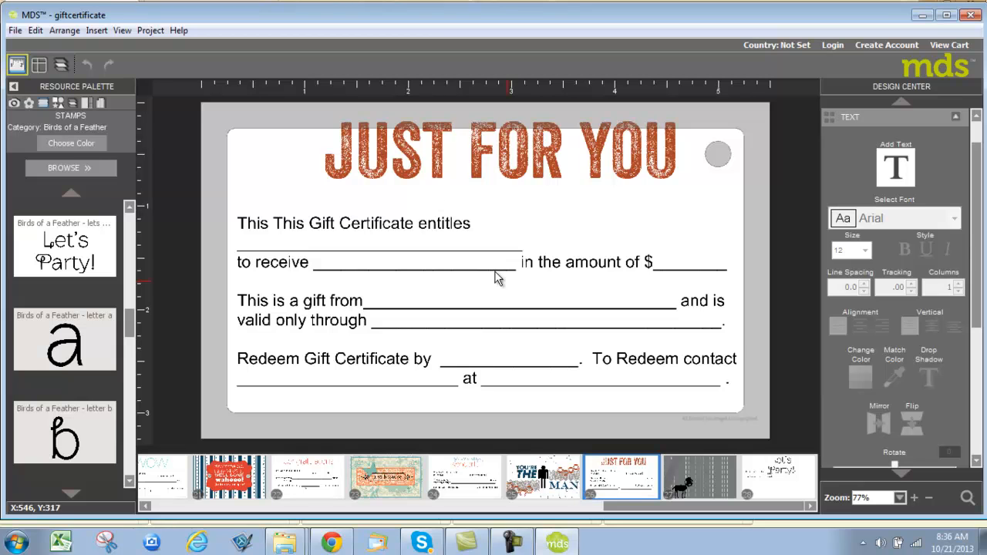
{"action": "left_click", "coordinate": [639, 169]}
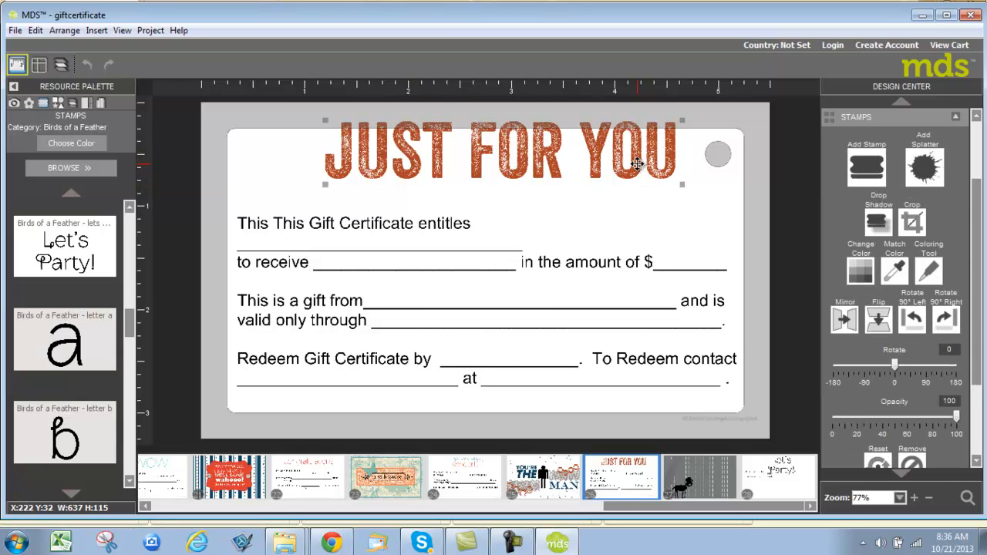
- Open the SUGiftcard project, discarding the changes to giftcertificate
{"action": "left_click", "coordinate": [15, 30]}
{"action": "left_click", "coordinate": [46, 64]}
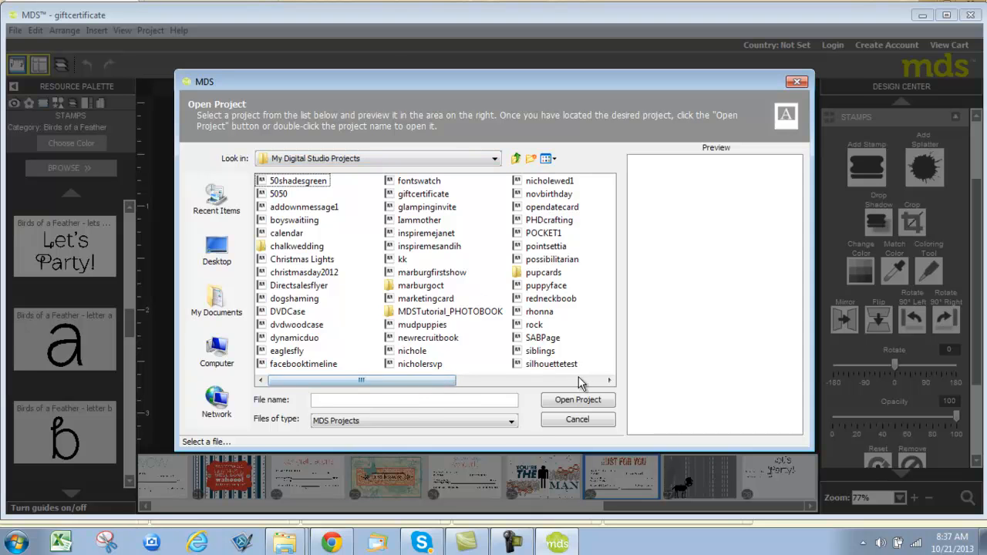
{"action": "left_click_drag", "start_coordinate": [452, 380], "coordinate": [590, 362]}
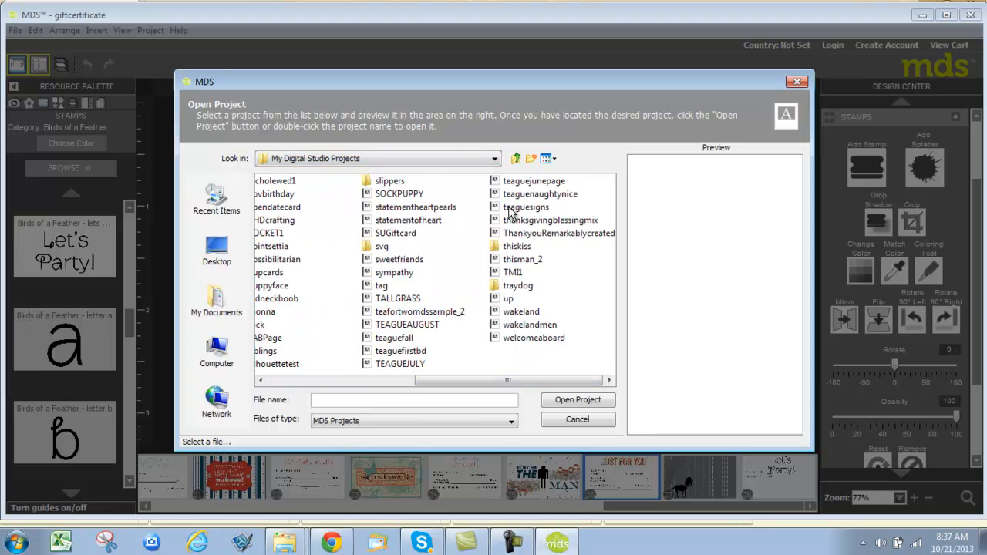
{"action": "left_click", "coordinate": [385, 233]}
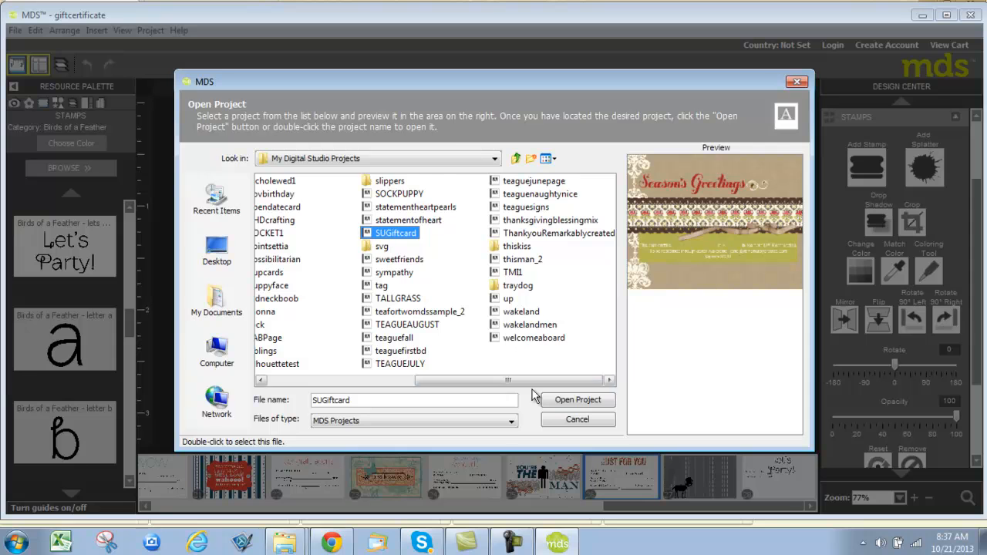
{"action": "left_click", "coordinate": [575, 400]}
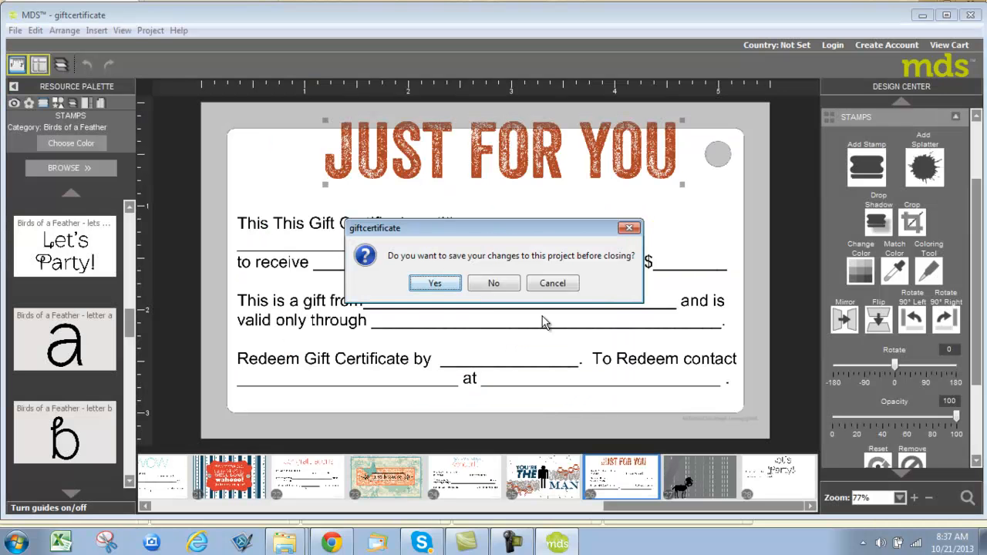
{"action": "left_click", "coordinate": [498, 283]}
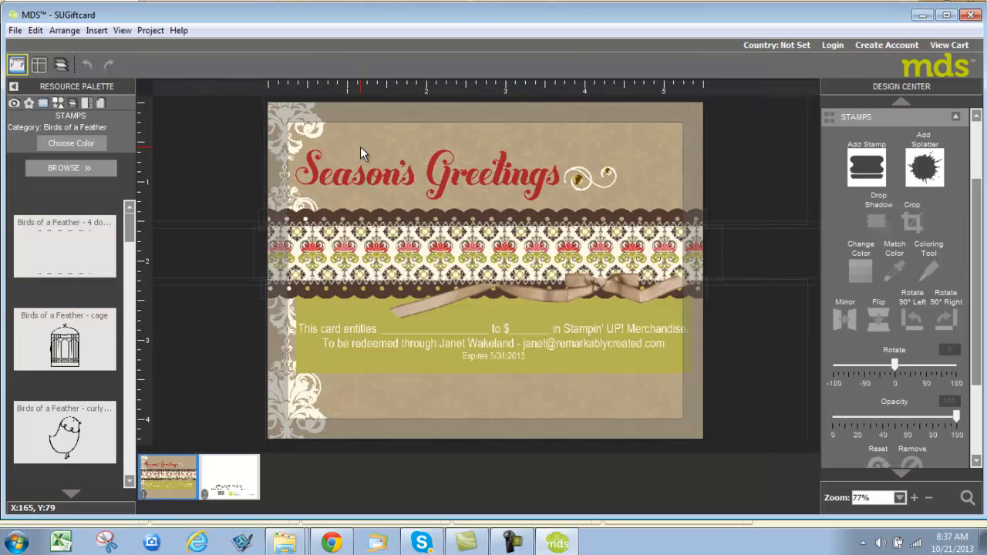
- Turn off the card bleed area on the Season's Greetings card and select its redemption text box
{"action": "left_click", "coordinate": [126, 34]}
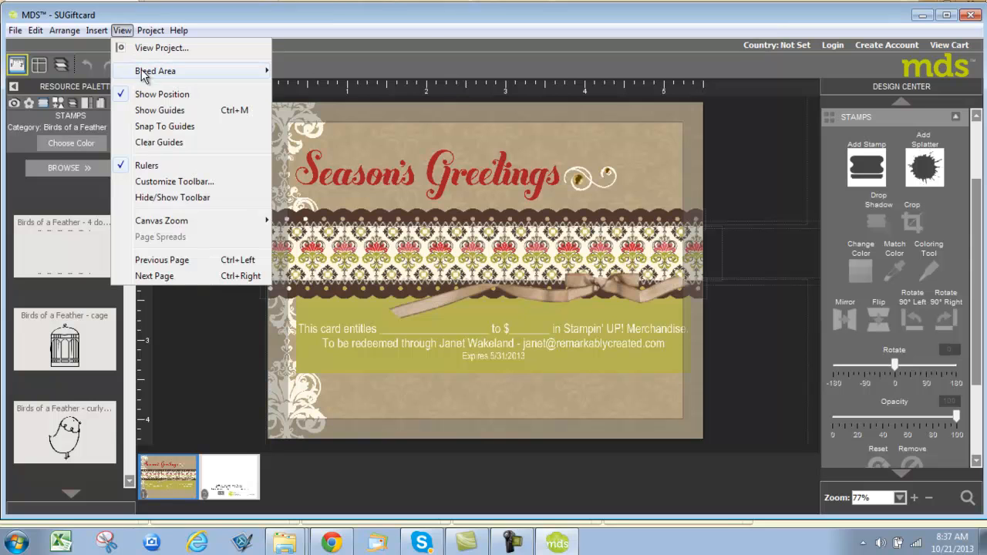
{"action": "mouse_move", "coordinate": [249, 73]}
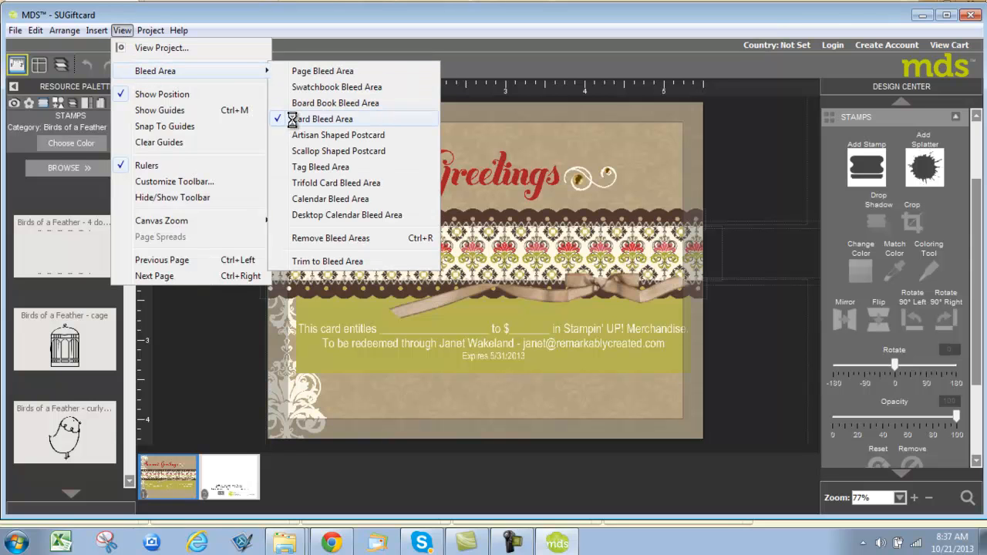
{"action": "left_click", "coordinate": [290, 120]}
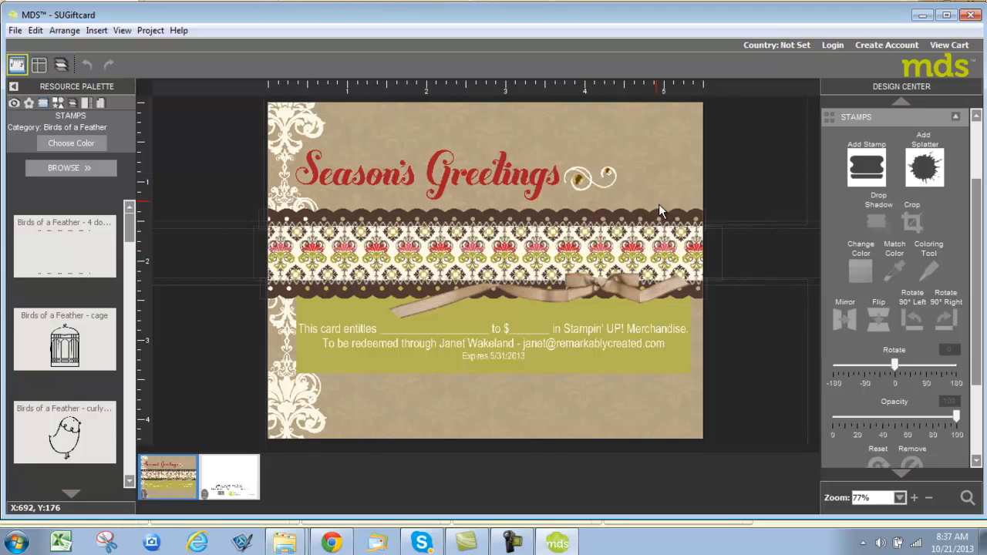
{"action": "left_click", "coordinate": [527, 346]}
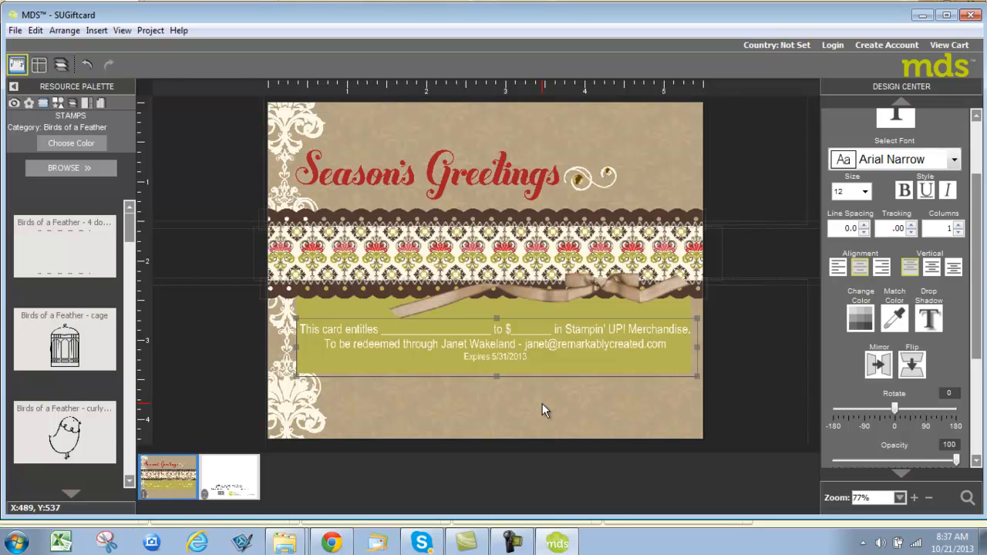
- Create a new 8½" x 11" portrait create-your-own project named giftcards, discarding the changes to the open project
{"action": "left_click", "coordinate": [14, 30]}
{"action": "left_click", "coordinate": [38, 48]}
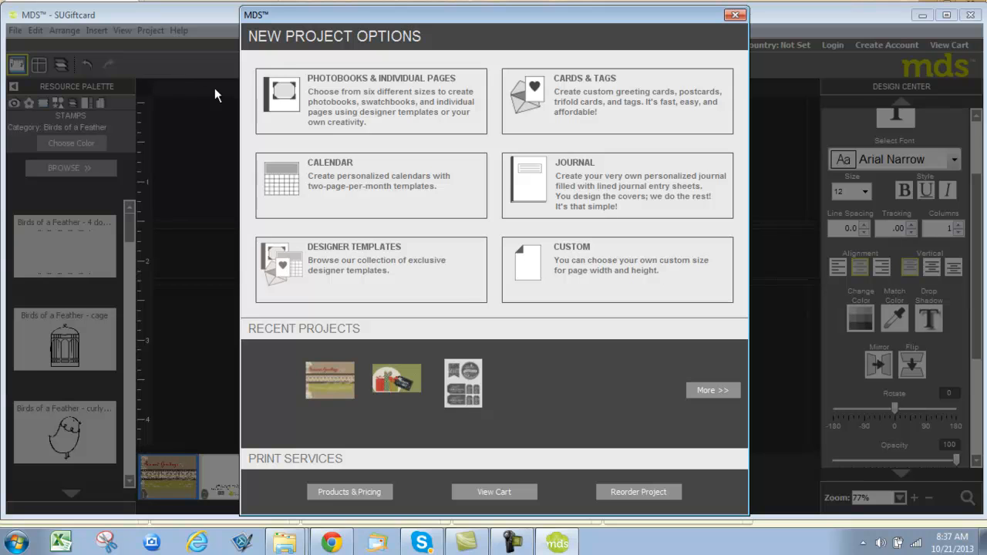
{"action": "left_click", "coordinate": [354, 110]}
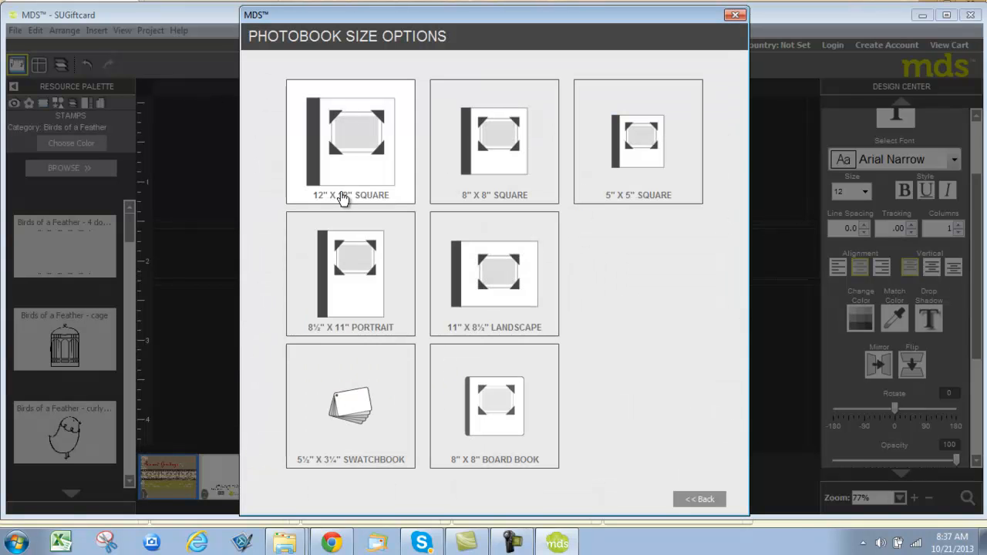
{"action": "left_click", "coordinate": [355, 288]}
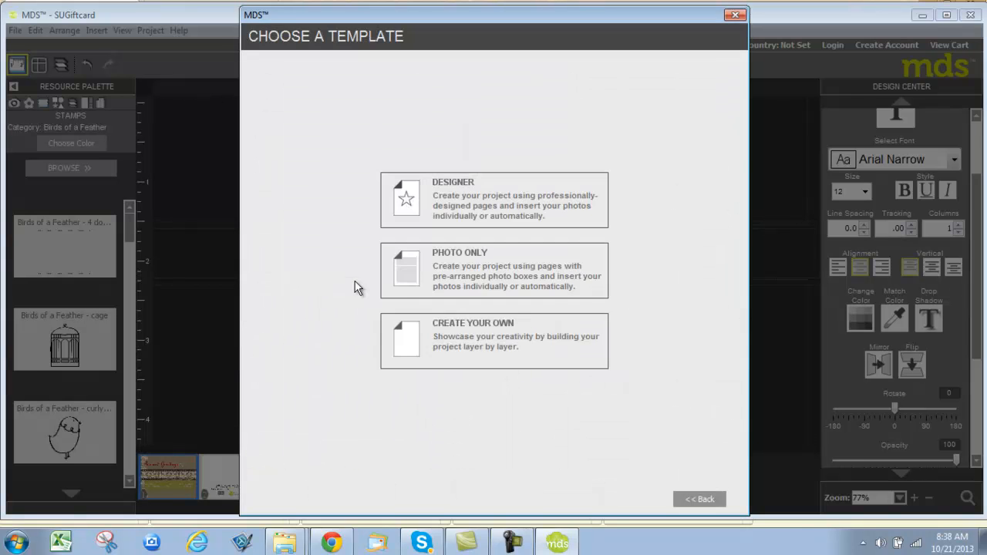
{"action": "left_click", "coordinate": [512, 341]}
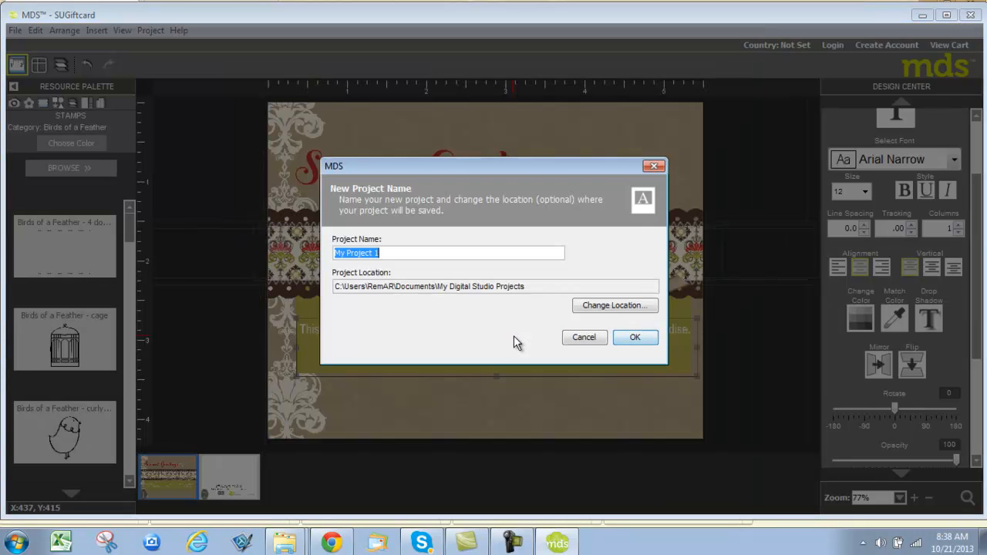
{"action": "type", "text": "giftcards"}
{"action": "left_click", "coordinate": [635, 337]}
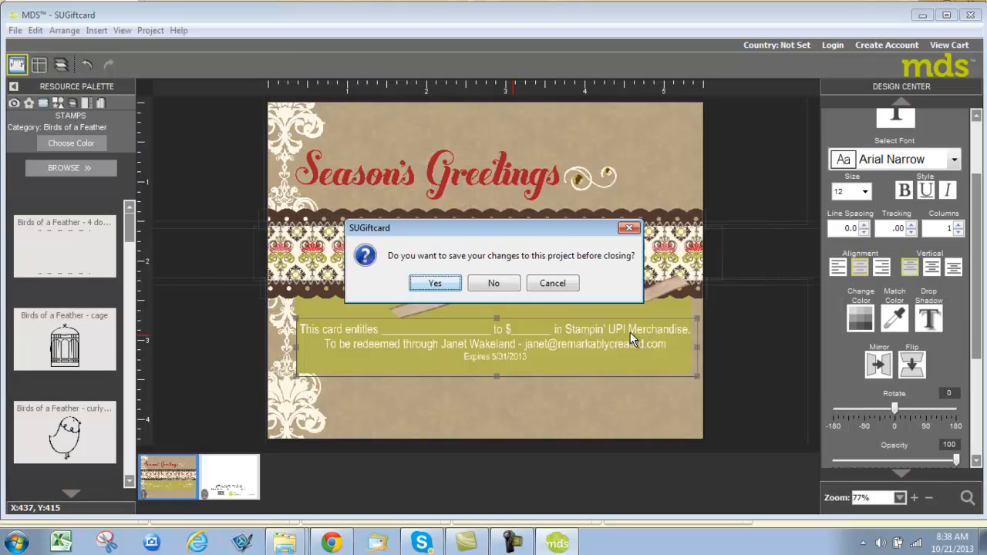
{"action": "left_click", "coordinate": [488, 284]}
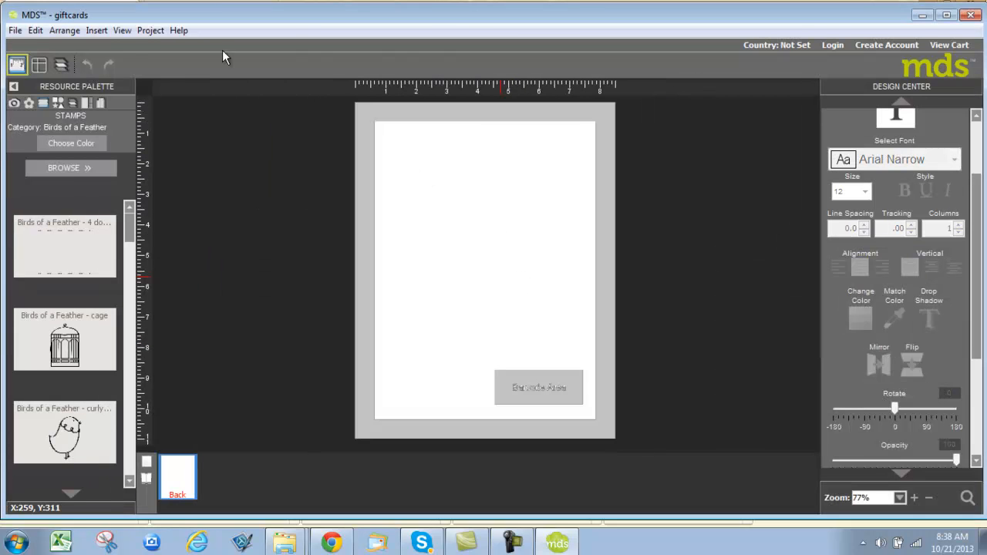
- Turn off the page bleed area on the blank back page
{"action": "left_click", "coordinate": [122, 30]}
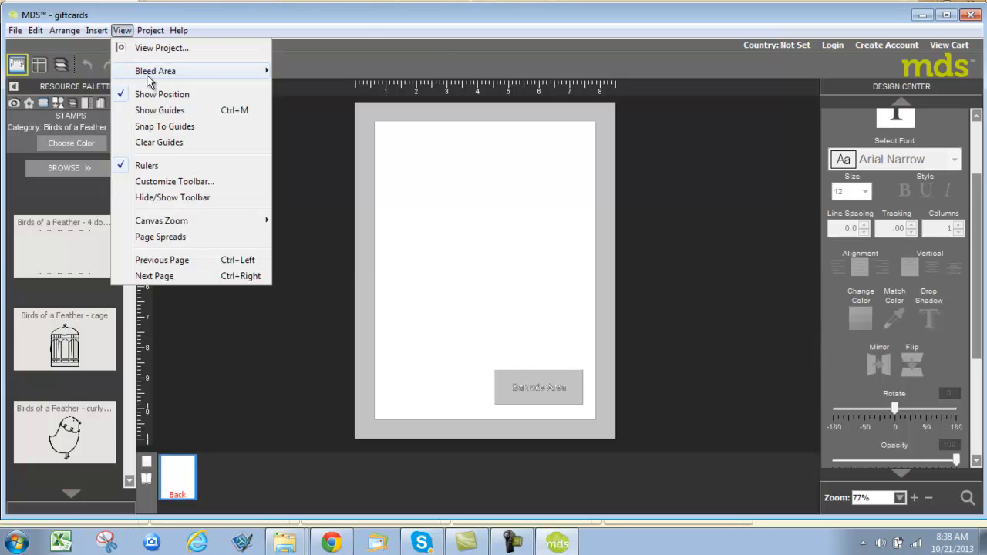
{"action": "mouse_move", "coordinate": [149, 73]}
{"action": "left_click", "coordinate": [283, 72]}
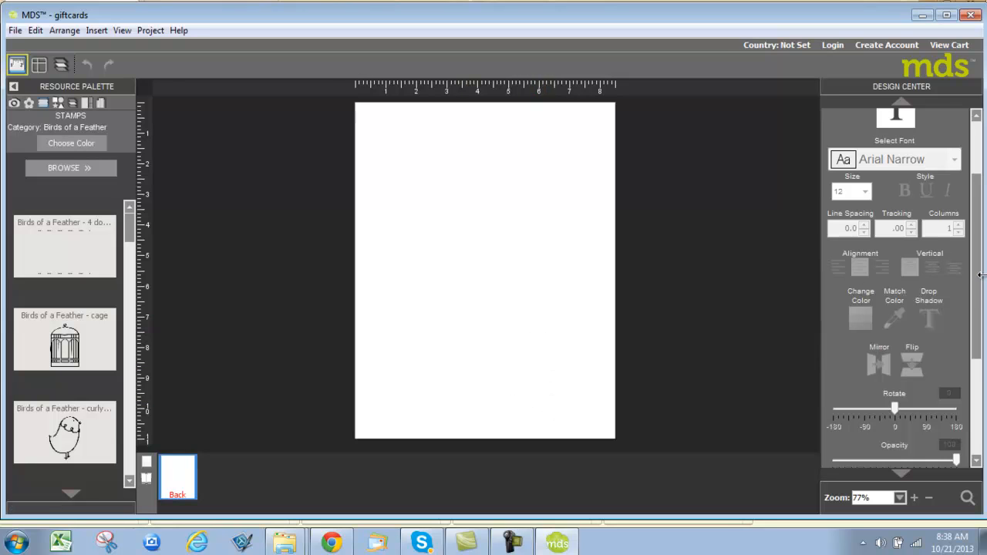
- Add a photo box spanning the full page width and about 3.3 inches high, placed just below the page's upper edge
{"action": "left_click_drag", "start_coordinate": [979, 277], "coordinate": [979, 196]}
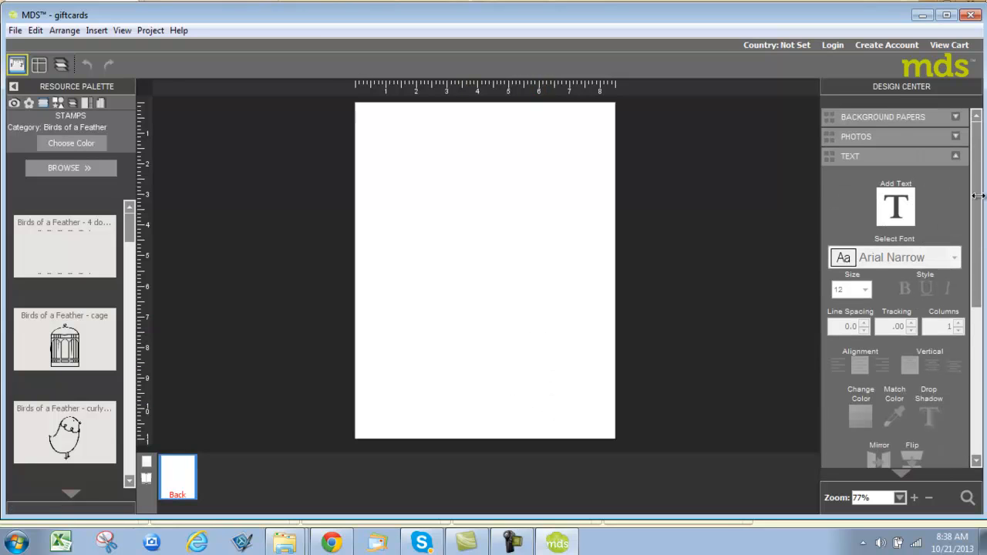
{"action": "left_click", "coordinate": [914, 138]}
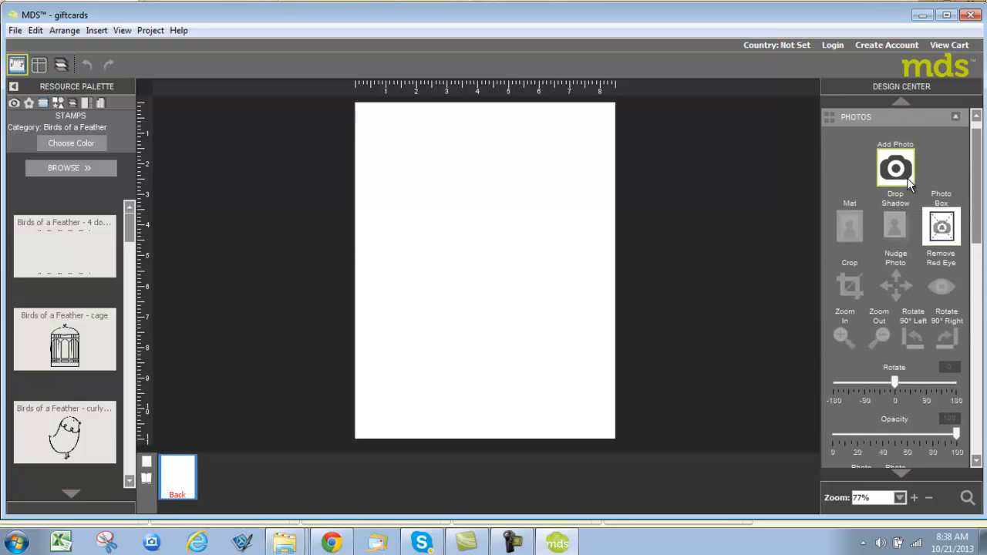
{"action": "left_click", "coordinate": [941, 226]}
{"action": "left_click_drag", "start_coordinate": [452, 269], "coordinate": [376, 160]}
{"action": "left_click_drag", "start_coordinate": [460, 160], "coordinate": [615, 165]}
{"action": "left_click_drag", "start_coordinate": [485, 215], "coordinate": [485, 206]}
{"action": "left_click_drag", "start_coordinate": [522, 172], "coordinate": [524, 186]}
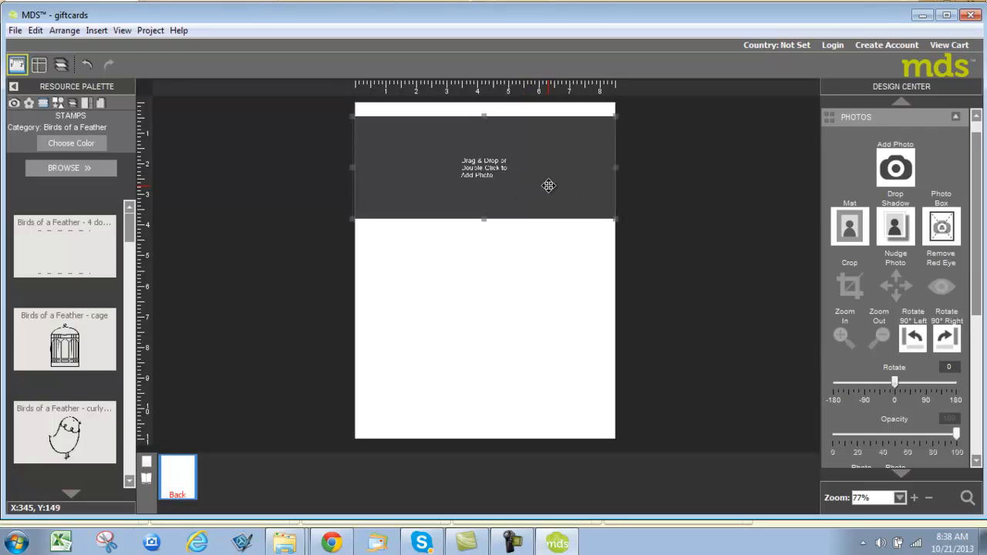
- Fill the photo box with the Bermuda Bay Dotted Stripe background paper, keeping the default crop
{"action": "left_click", "coordinate": [101, 103]}
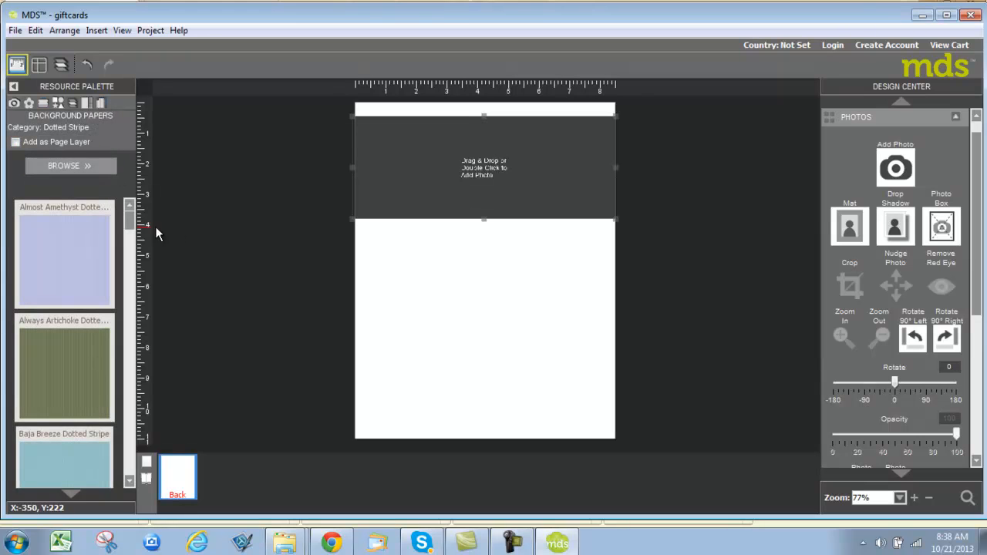
{"action": "left_click_drag", "start_coordinate": [127, 218], "coordinate": [117, 266]}
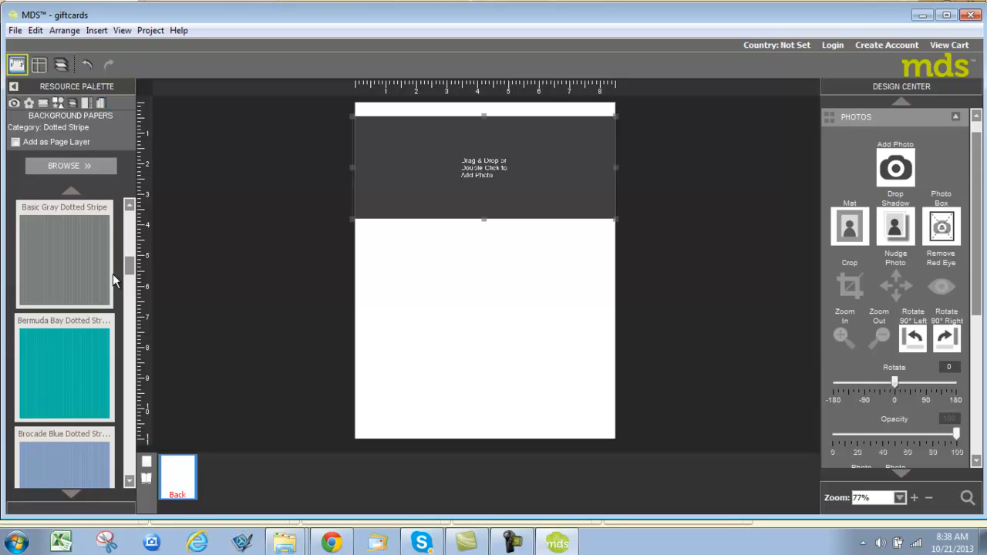
{"action": "left_click_drag", "start_coordinate": [66, 364], "coordinate": [433, 169]}
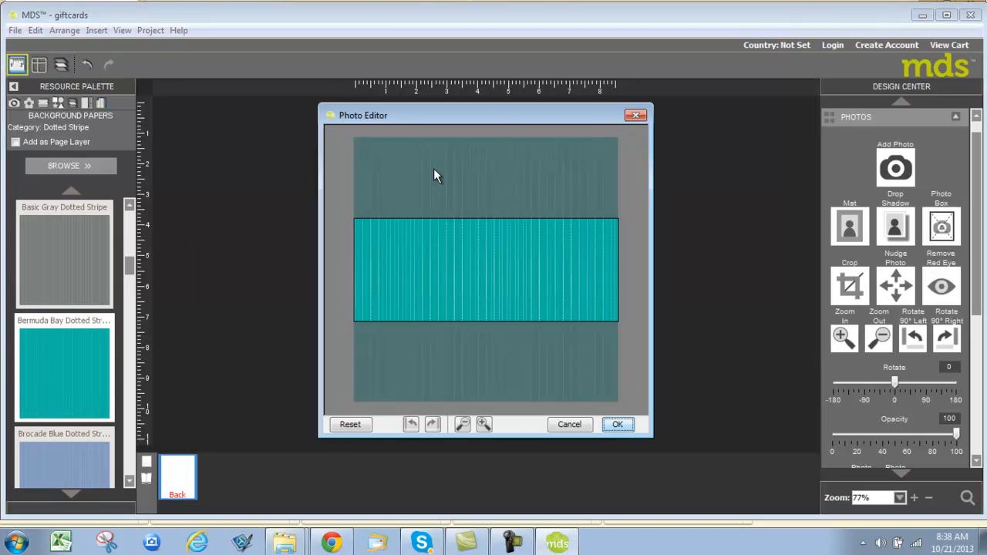
{"action": "left_click", "coordinate": [617, 425]}
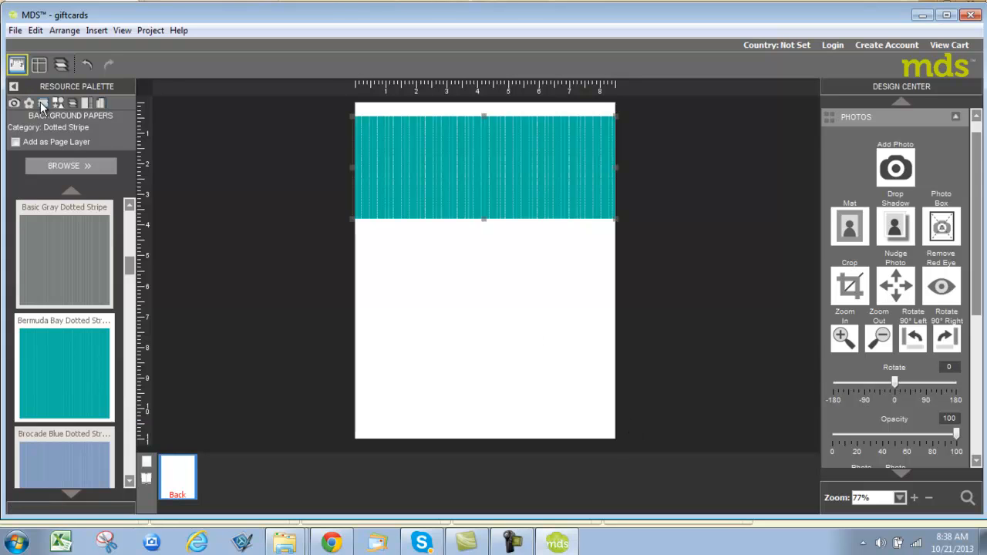
- Place the Birds of a Feather cage stamp on the teal panel and shrink it to about 1 inch wide near the panel's left end
{"action": "left_click", "coordinate": [29, 102]}
{"action": "left_click_drag", "start_coordinate": [77, 367], "coordinate": [441, 185]}
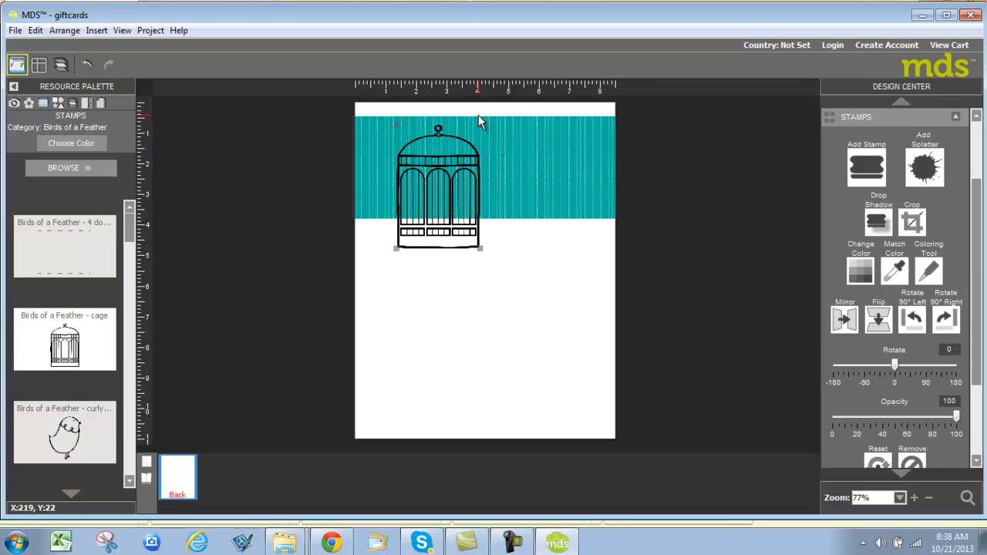
{"action": "left_click_drag", "start_coordinate": [481, 124], "coordinate": [450, 169]}
{"action": "left_click_drag", "start_coordinate": [423, 205], "coordinate": [409, 165]}
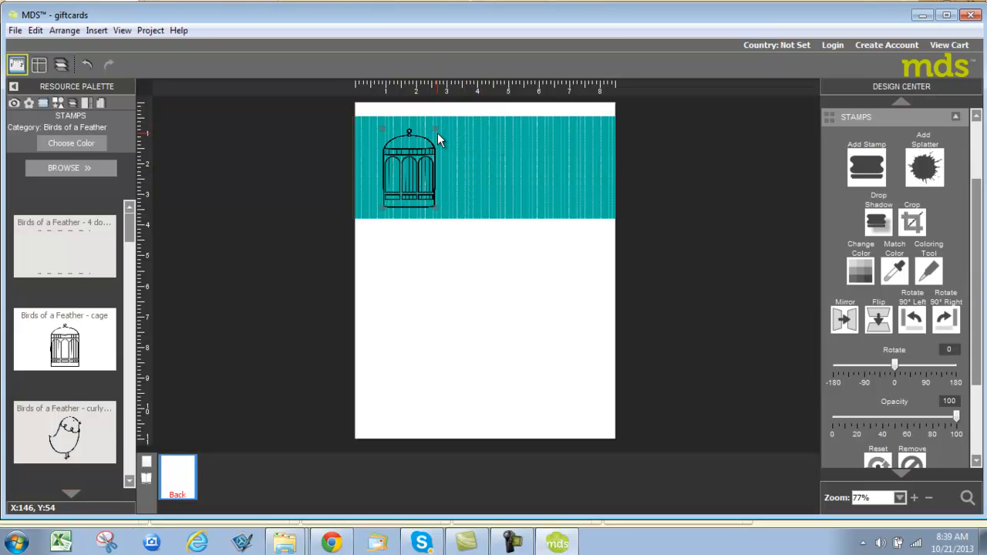
{"action": "left_click_drag", "start_coordinate": [435, 129], "coordinate": [417, 159]}
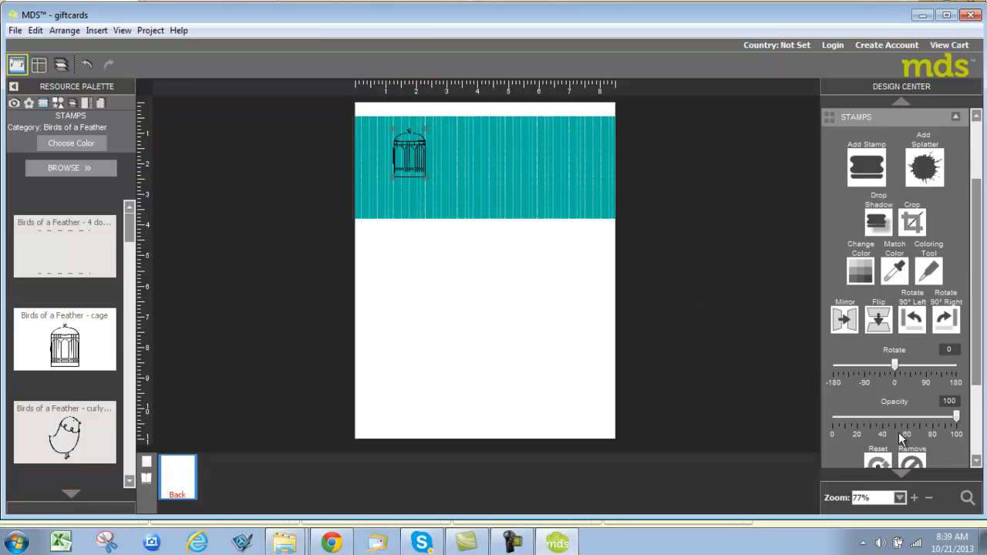
- Search all content for "banner", restricting the search to stamps only
{"action": "left_click", "coordinate": [968, 500]}
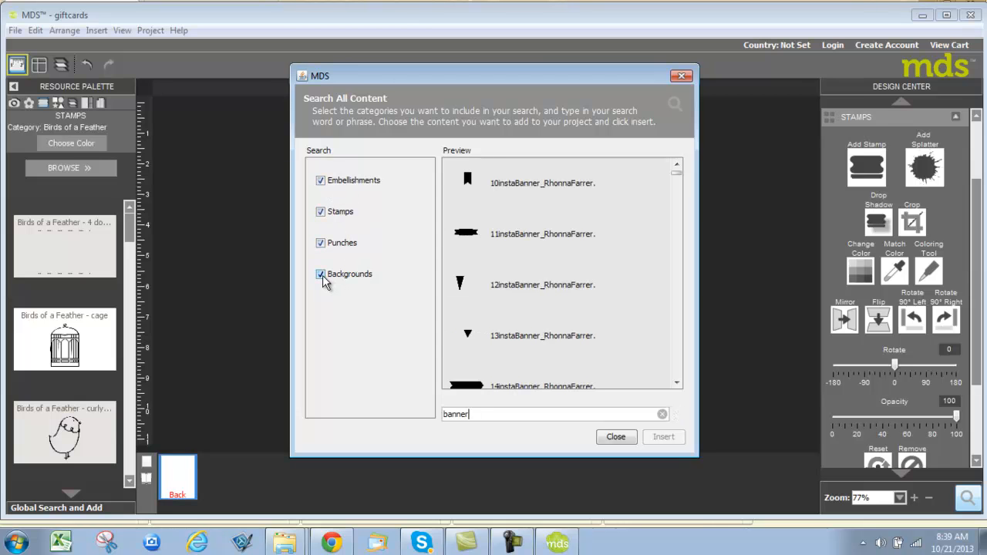
{"action": "left_click", "coordinate": [321, 182]}
{"action": "left_click", "coordinate": [321, 244]}
{"action": "left_click", "coordinate": [321, 275]}
- Find the Family Spotlight - banner solid stamp among the search results and insert it on the page
{"action": "scroll", "coordinate": [675, 336], "scroll_direction": "down", "scroll_amount": 10}
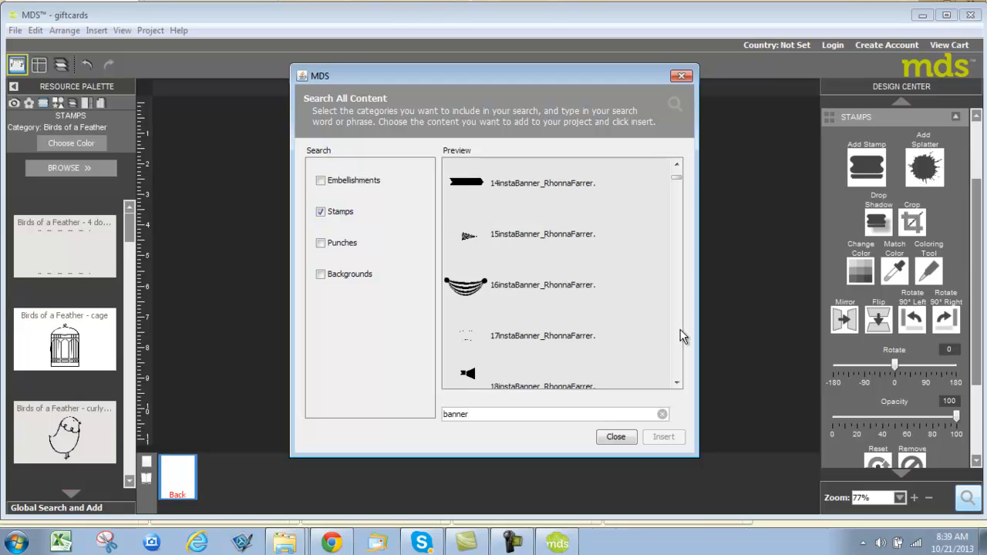
{"action": "scroll", "coordinate": [681, 335], "scroll_direction": "down", "scroll_amount": 20}
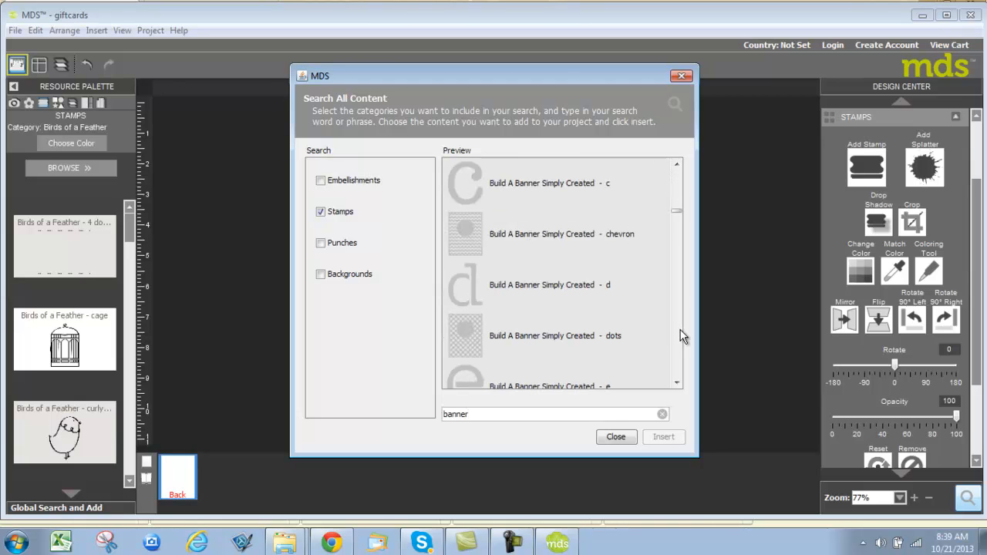
{"action": "scroll", "coordinate": [681, 337], "scroll_direction": "down", "scroll_amount": 10}
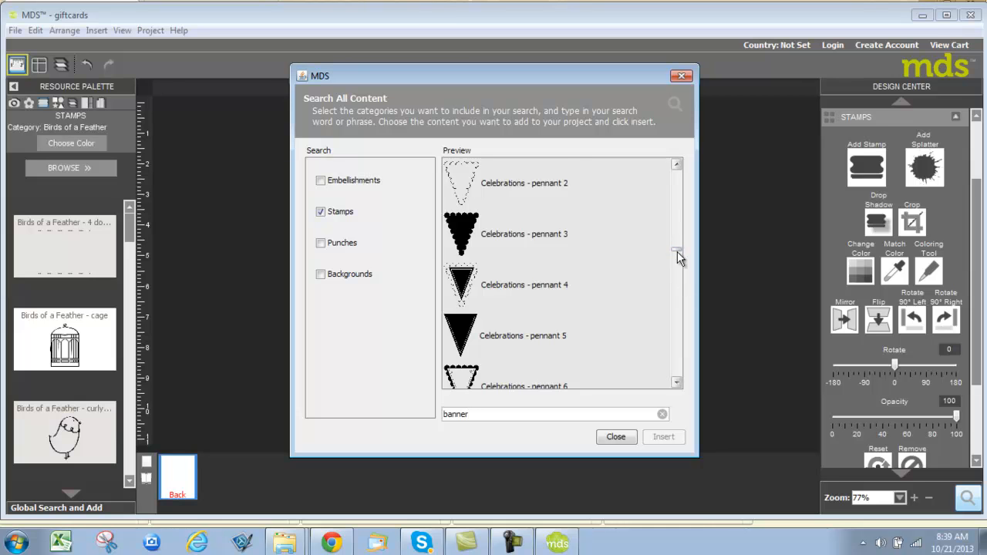
{"action": "scroll", "coordinate": [672, 244], "scroll_direction": "up", "scroll_amount": 2}
{"action": "left_click_drag", "start_coordinate": [664, 245], "coordinate": [656, 280]}
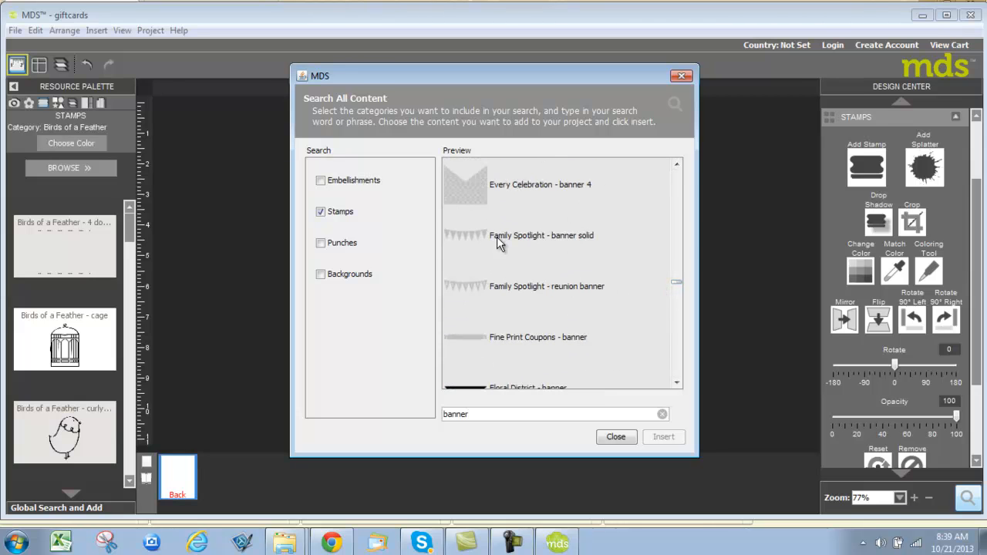
{"action": "left_click", "coordinate": [455, 249]}
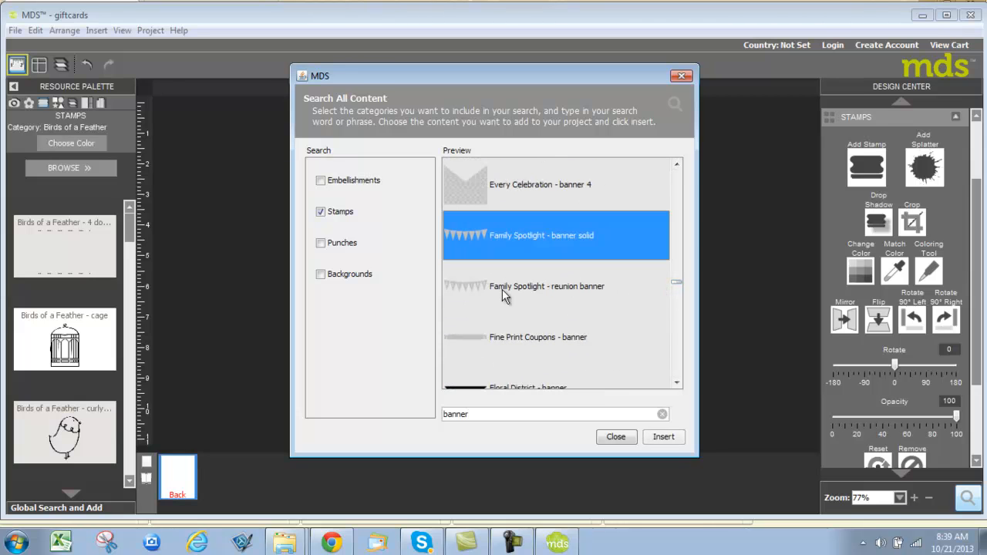
{"action": "left_click", "coordinate": [671, 437]}
{"action": "left_click", "coordinate": [613, 438]}
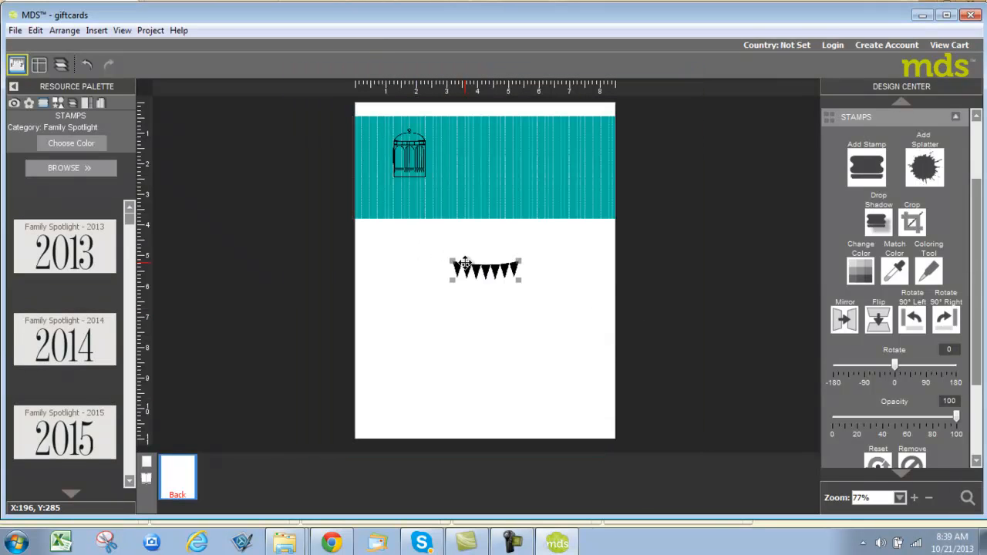
- Rotate the banner stamp 30 degrees across the teal panel's upper-right corner and move the cage stamp just beneath it
{"action": "left_click_drag", "start_coordinate": [476, 267], "coordinate": [385, 131]}
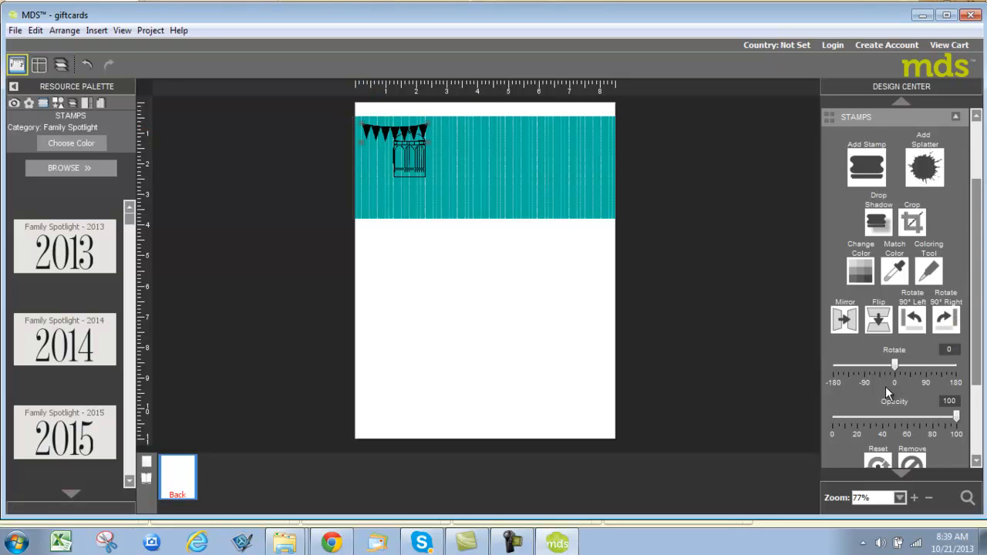
{"action": "left_click_drag", "start_coordinate": [895, 368], "coordinate": [921, 368]}
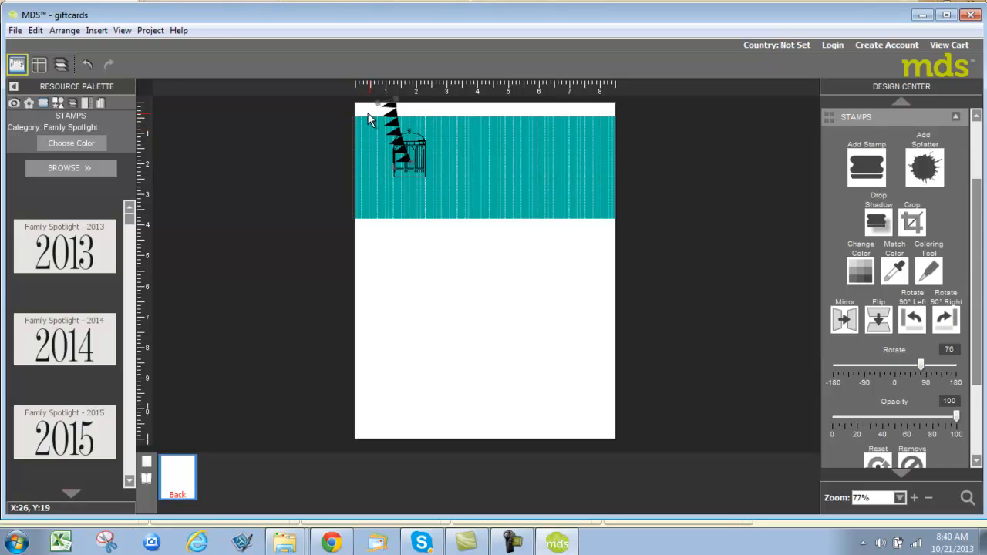
{"action": "left_click_drag", "start_coordinate": [395, 126], "coordinate": [595, 140]}
{"action": "left_click_drag", "start_coordinate": [921, 368], "coordinate": [905, 368]}
{"action": "left_click_drag", "start_coordinate": [593, 145], "coordinate": [583, 130]}
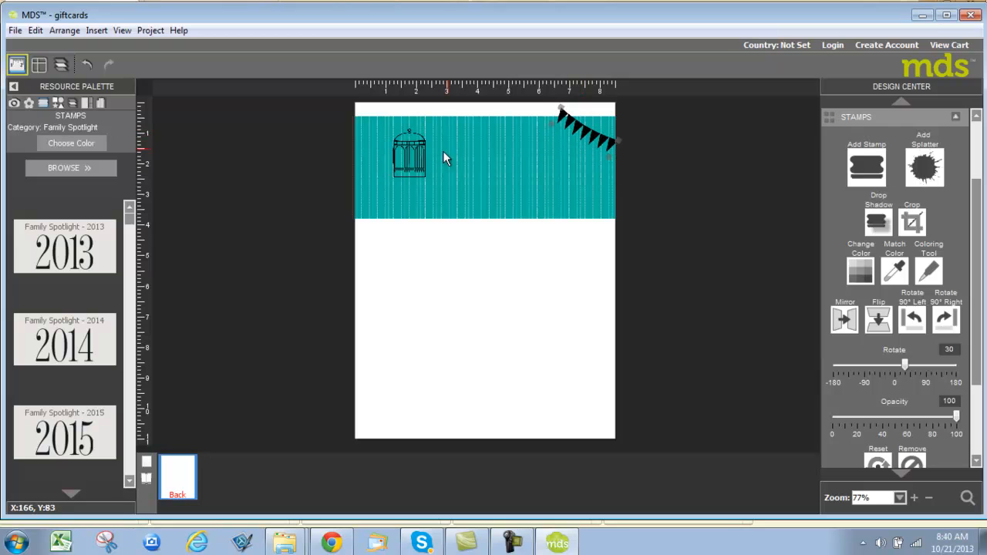
{"action": "left_click_drag", "start_coordinate": [407, 151], "coordinate": [591, 167]}
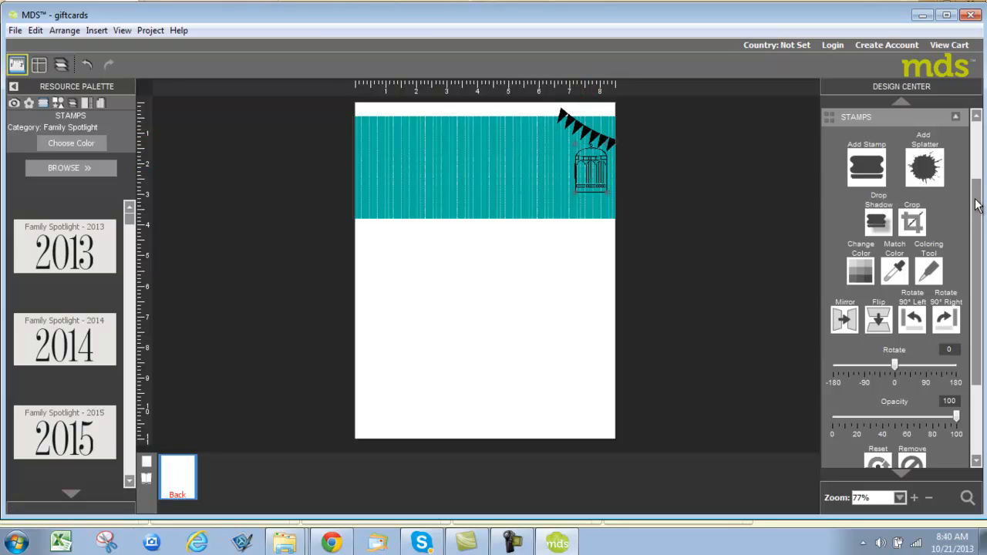
- Add a text box about 6.9 by 2.4 inches below the teal panel, reading "This gift certificate entitles" followed by a dotted line
{"action": "left_click_drag", "start_coordinate": [977, 204], "coordinate": [977, 156]}
{"action": "left_click", "coordinate": [877, 139]}
{"action": "left_click", "coordinate": [896, 168]}
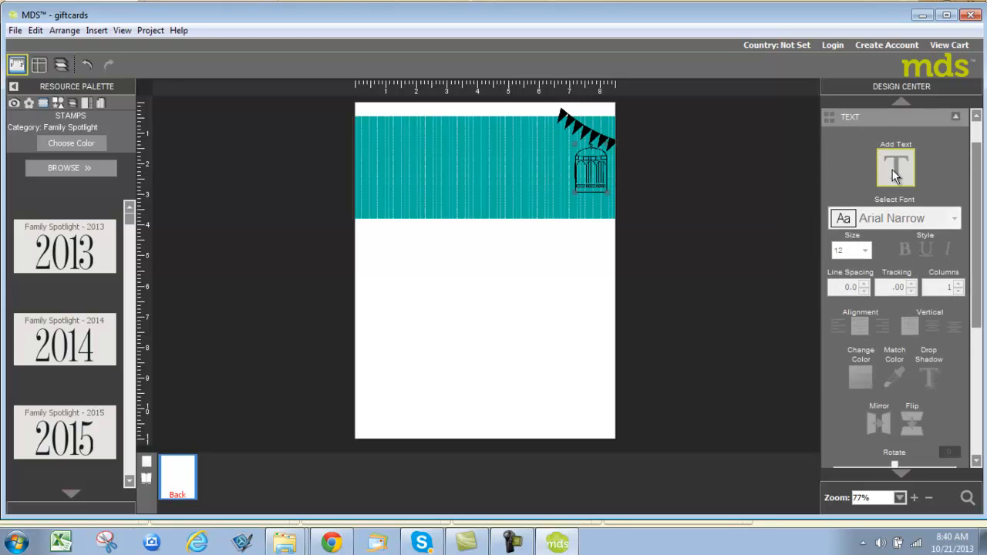
{"action": "left_click_drag", "start_coordinate": [428, 269], "coordinate": [372, 271]}
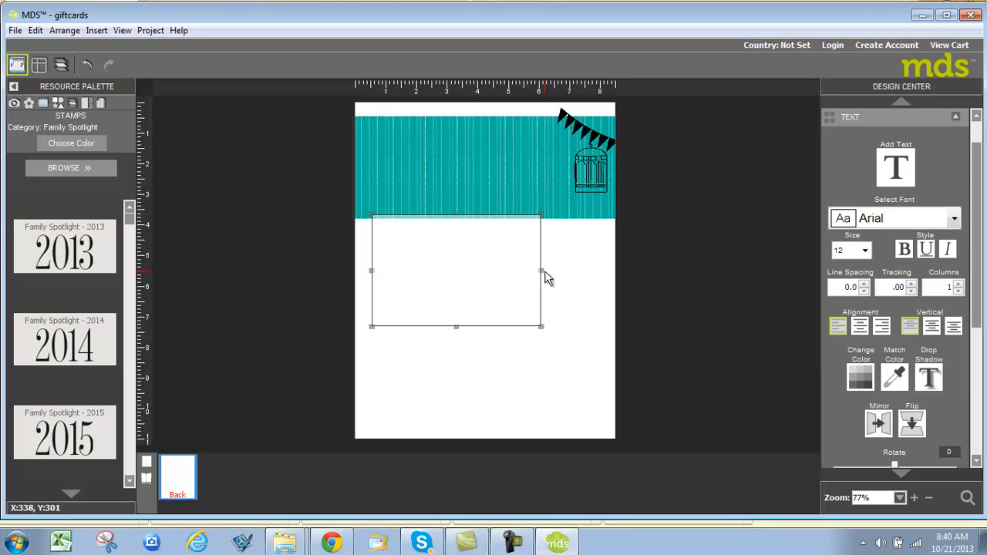
{"action": "left_click_drag", "start_coordinate": [542, 271], "coordinate": [583, 271]}
{"action": "left_click_drag", "start_coordinate": [477, 327], "coordinate": [482, 286]}
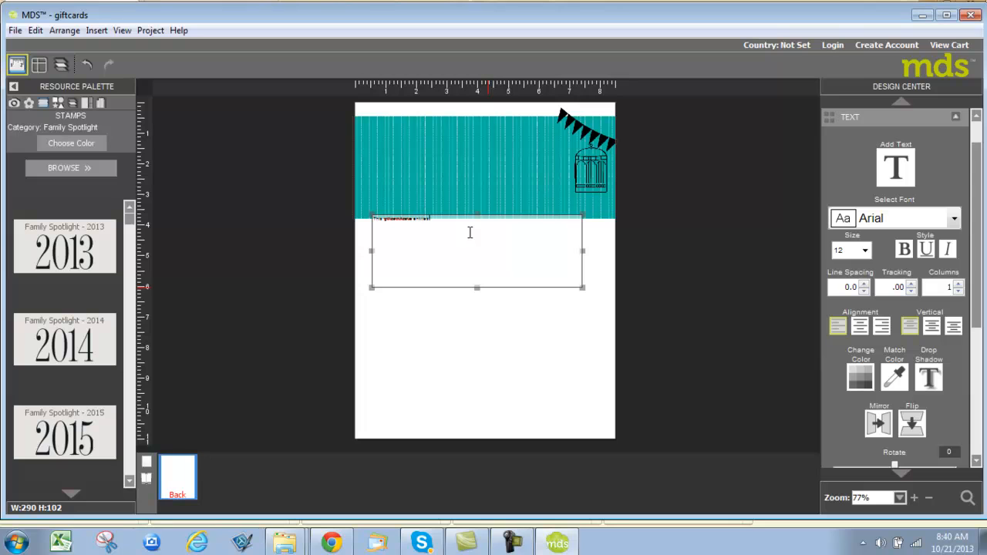
{"action": "right_click", "coordinate": [389, 219]}
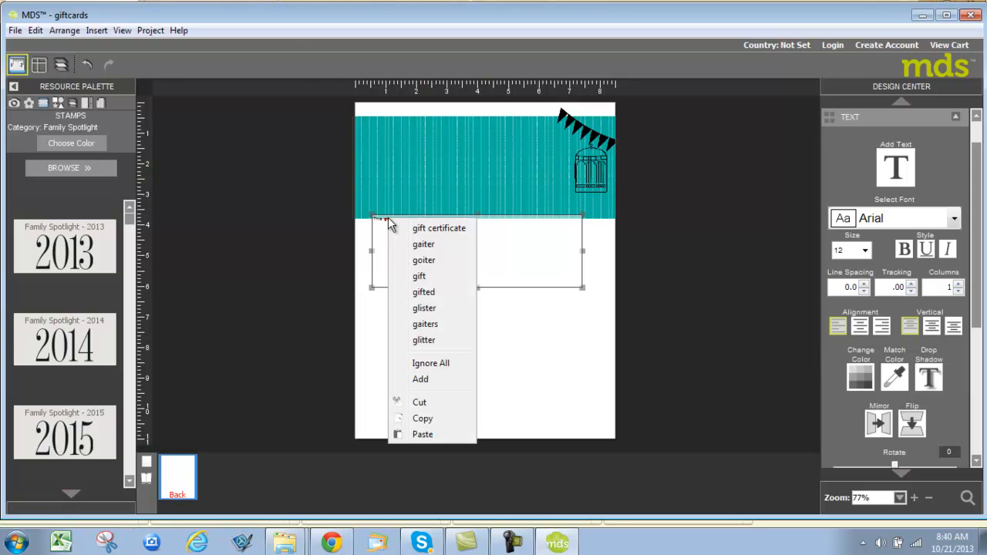
{"action": "left_click", "coordinate": [432, 229]}
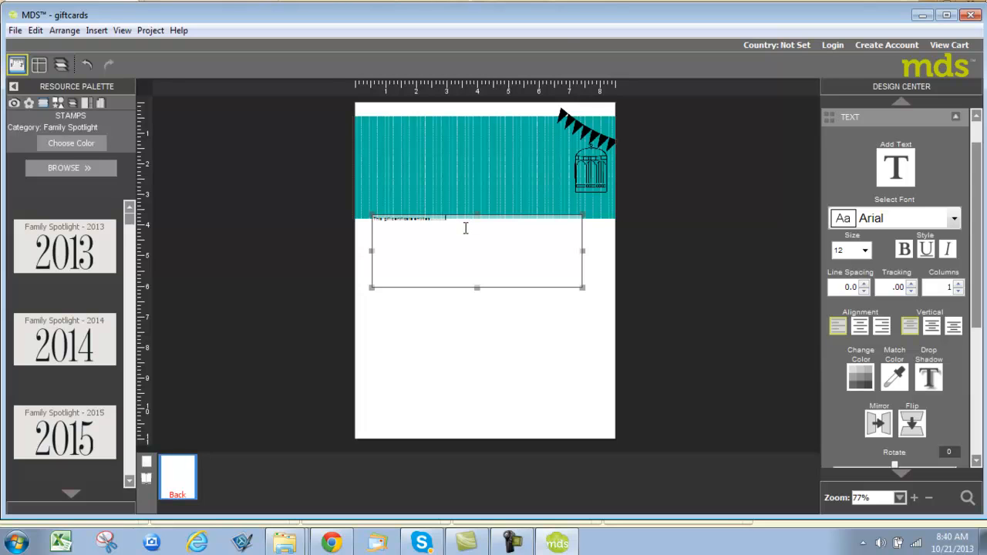
- Format the certificate text as Arial Black, size 20, and move its text box onto the teal panel beside the cage
{"action": "left_click_drag", "start_coordinate": [506, 222], "coordinate": [375, 218]}
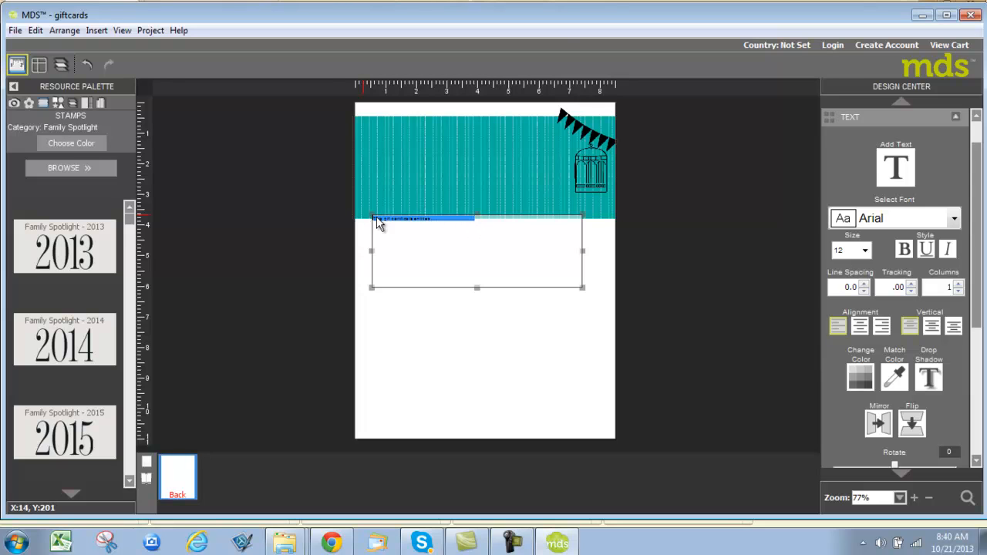
{"action": "left_click", "coordinate": [865, 251]}
{"action": "left_click", "coordinate": [845, 320]}
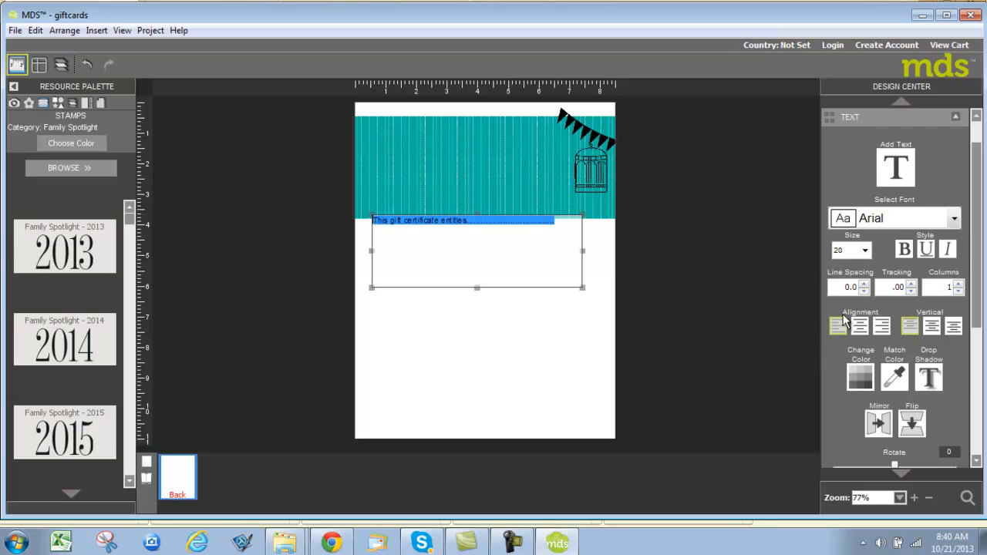
{"action": "left_click", "coordinate": [955, 219]}
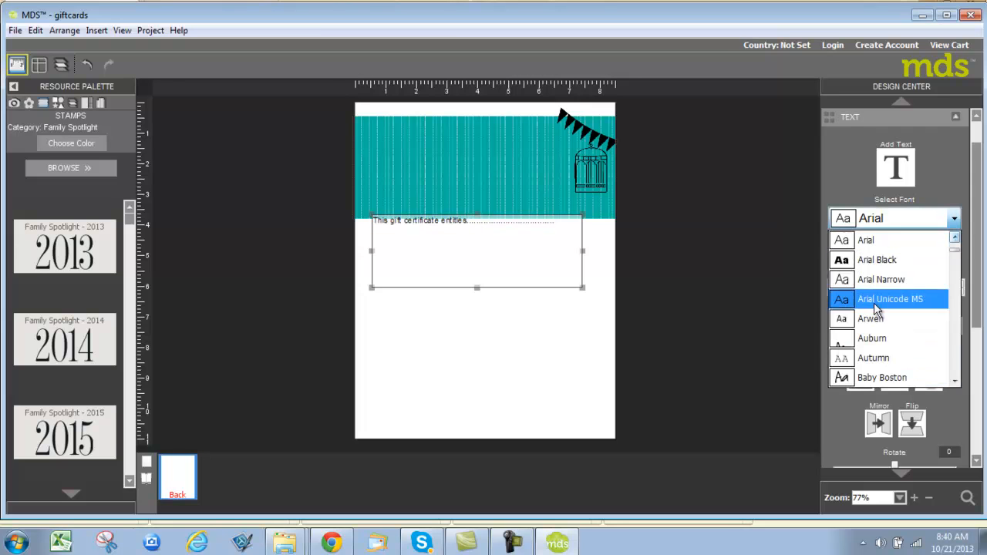
{"action": "left_click", "coordinate": [872, 259]}
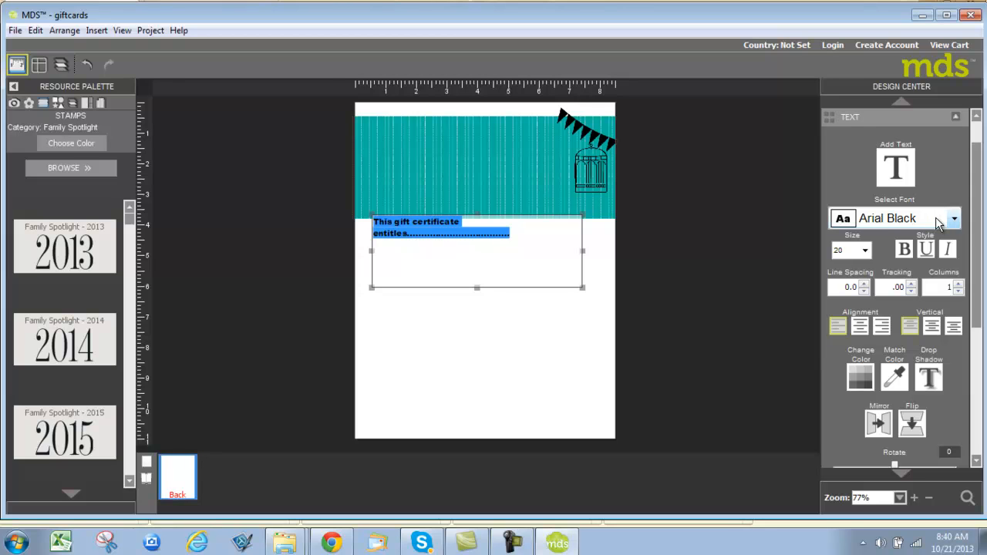
{"action": "left_click", "coordinate": [529, 342]}
{"action": "left_click_drag", "start_coordinate": [504, 233], "coordinate": [489, 169]}
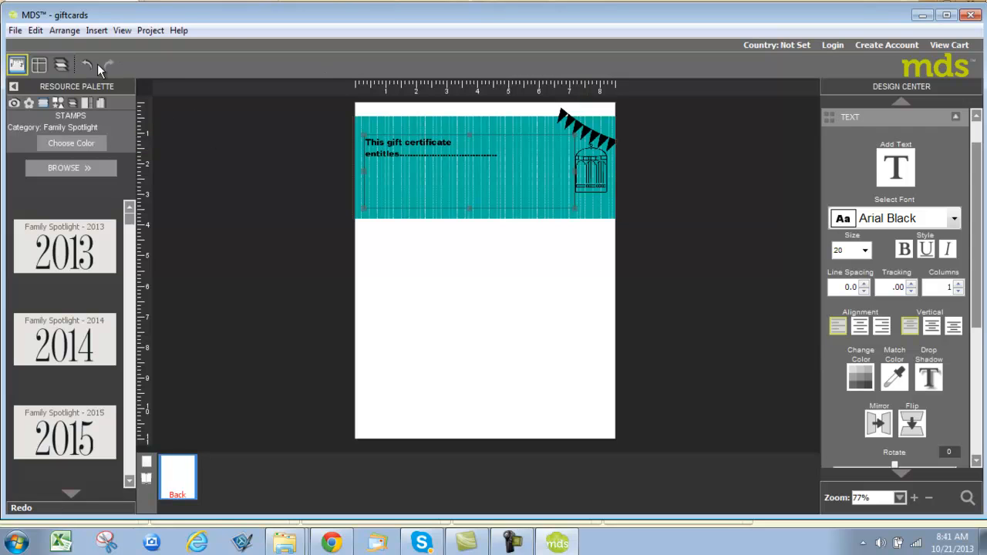
- Select all objects on the page and group them into one certificate
{"action": "left_click", "coordinate": [65, 31]}
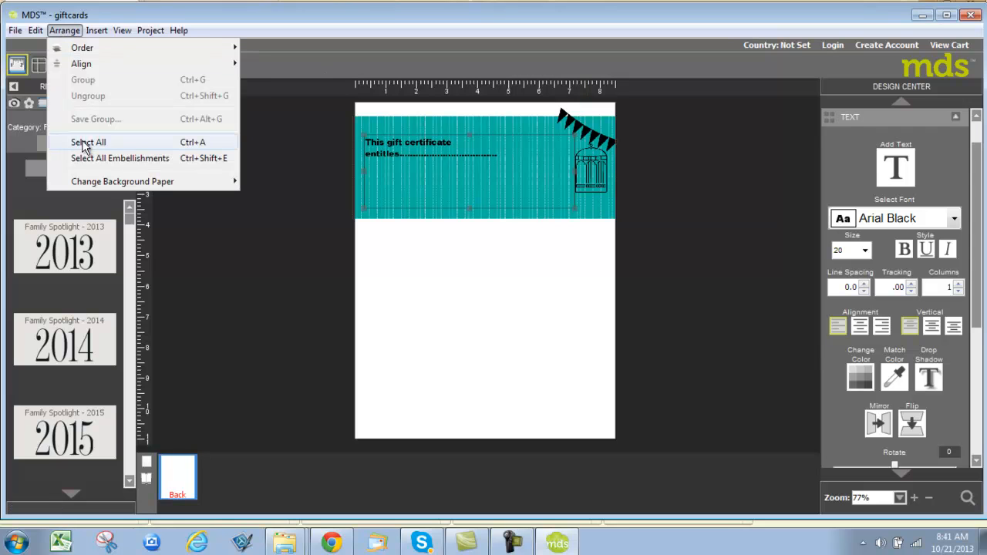
{"action": "left_click", "coordinate": [87, 143]}
{"action": "left_click", "coordinate": [65, 30]}
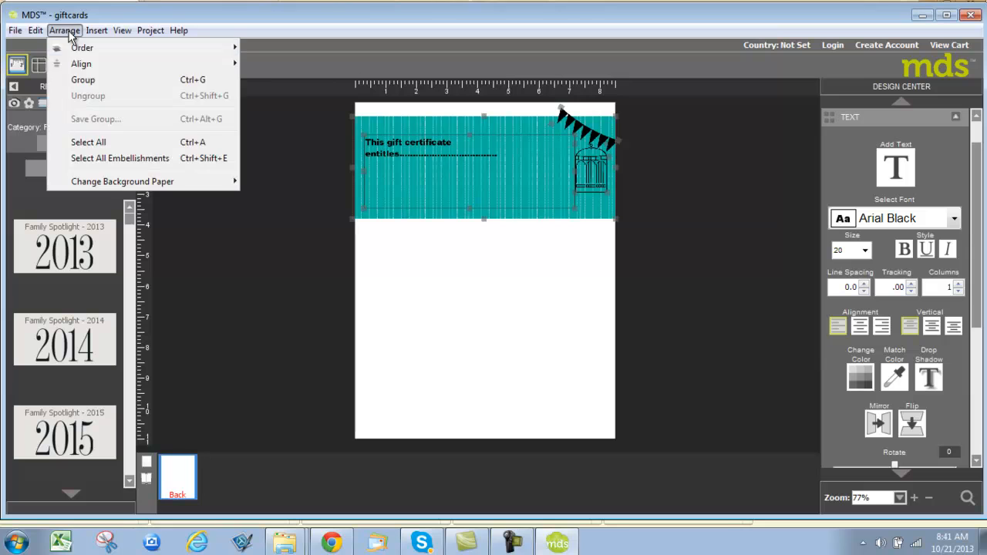
{"action": "left_click", "coordinate": [83, 80]}
- Copy the grouped certificate and paste two copies, stacking the certificates one below another down the page
{"action": "right_click", "coordinate": [480, 173]}
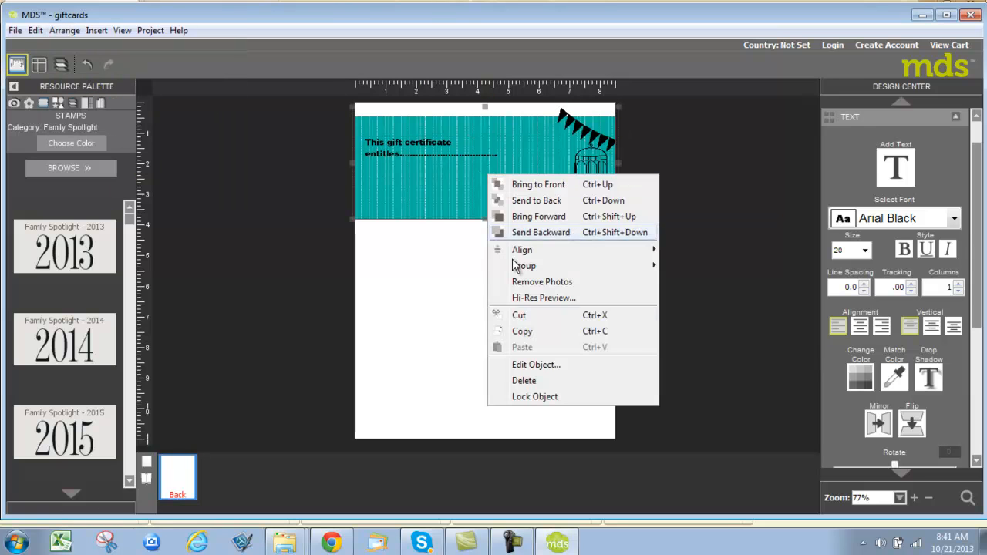
{"action": "left_click", "coordinate": [521, 332]}
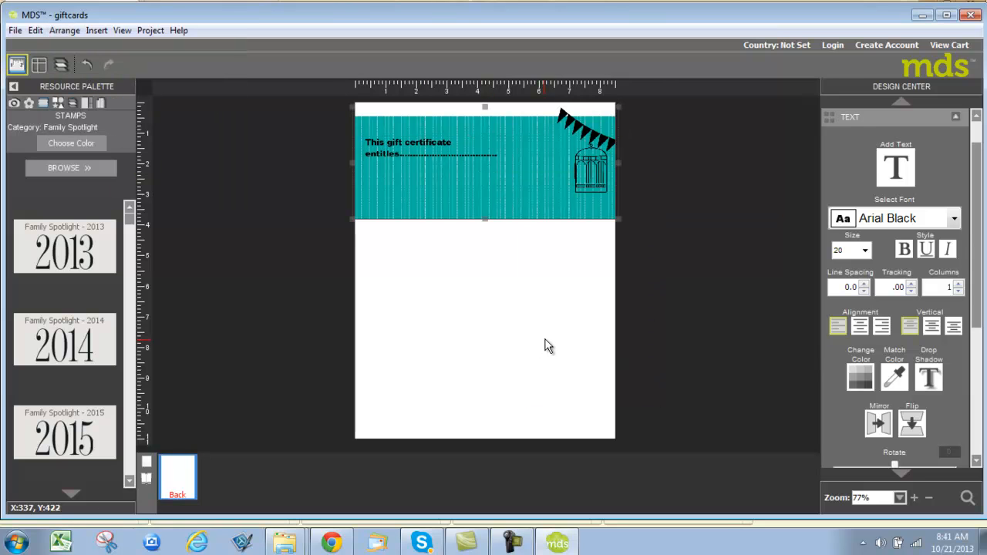
{"action": "right_click", "coordinate": [548, 339]}
{"action": "left_click", "coordinate": [578, 348]}
{"action": "left_click_drag", "start_coordinate": [486, 169], "coordinate": [477, 278]}
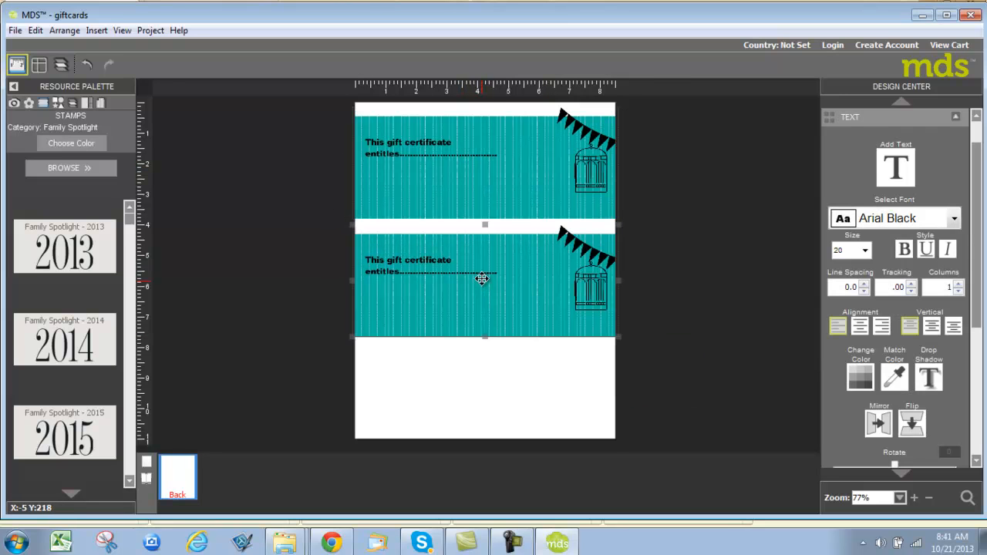
{"action": "right_click", "coordinate": [467, 385]}
{"action": "left_click", "coordinate": [501, 393]}
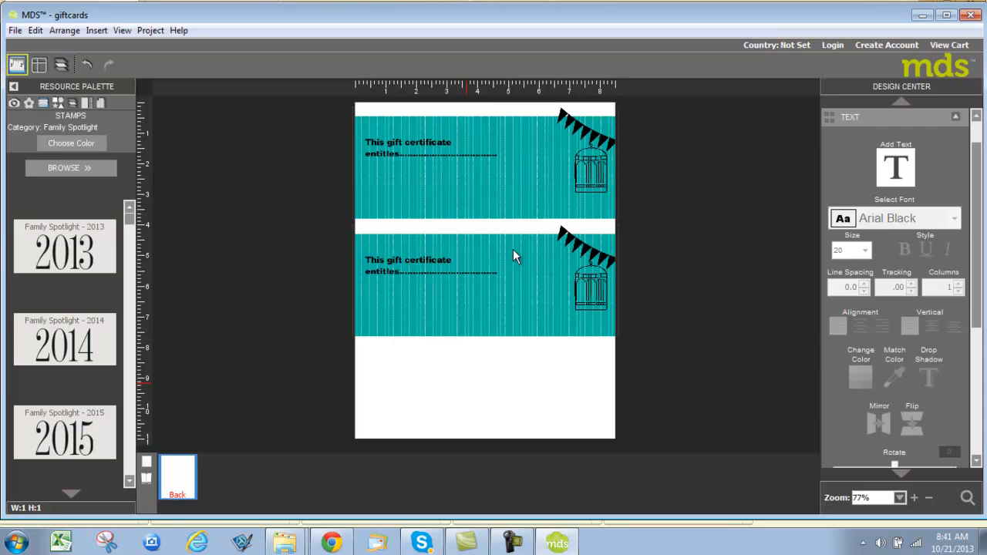
{"action": "left_click_drag", "start_coordinate": [501, 188], "coordinate": [494, 425]}
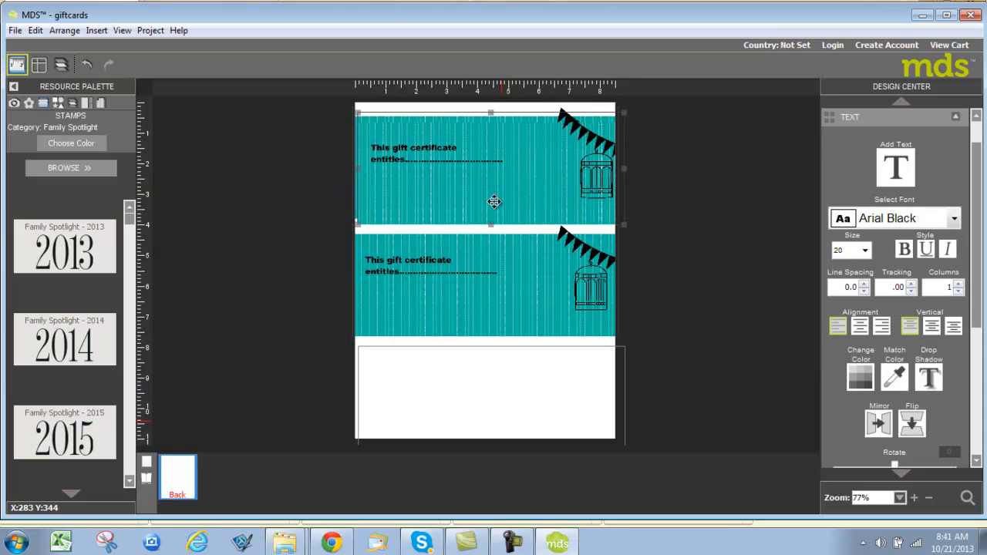
- Move the first certificate up to the page's upper edge and shift the other two up to leave narrow gaps between them
{"action": "left_click_drag", "start_coordinate": [502, 151], "coordinate": [501, 138]}
{"action": "left_click_drag", "start_coordinate": [486, 276], "coordinate": [490, 246]}
{"action": "left_click_drag", "start_coordinate": [489, 250], "coordinate": [490, 256]}
{"action": "left_click_drag", "start_coordinate": [480, 376], "coordinate": [477, 352]}
{"action": "left_click_drag", "start_coordinate": [467, 253], "coordinate": [462, 259]}
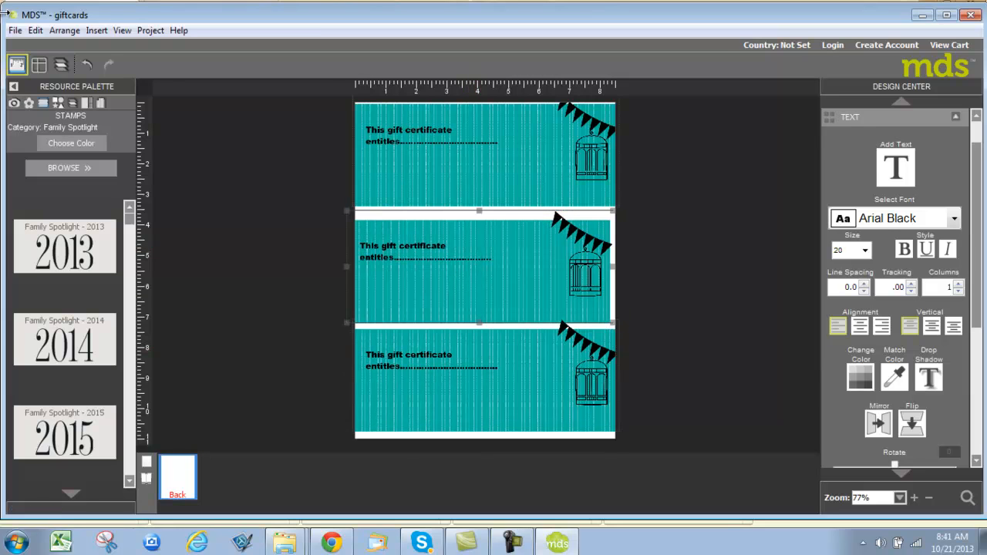
- Check the project's sharing options for printing and exporting, and realign the middle certificate with the other two
{"action": "left_click", "coordinate": [151, 30]}
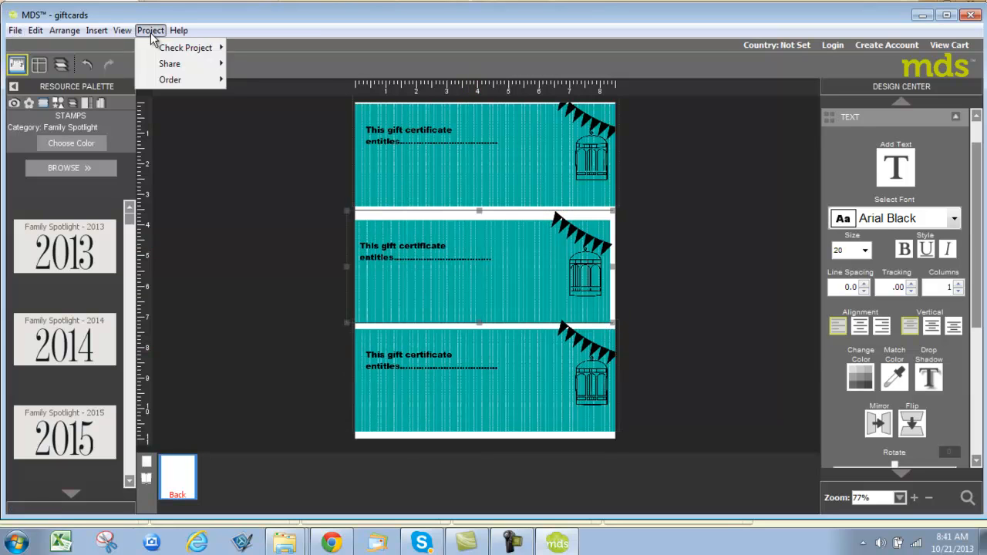
{"action": "mouse_move", "coordinate": [179, 68]}
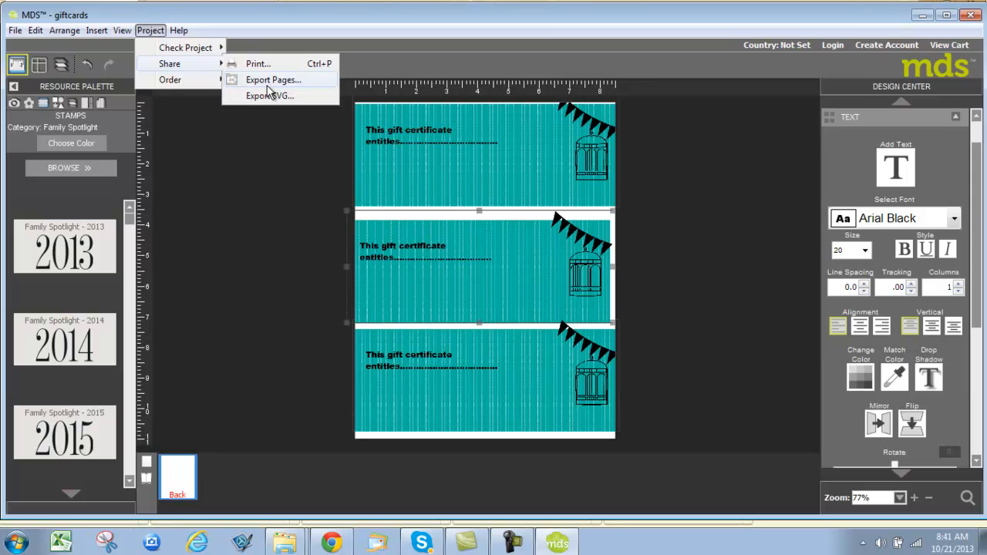
{"action": "left_click", "coordinate": [563, 268]}
{"action": "left_click_drag", "start_coordinate": [565, 269], "coordinate": [561, 264]}
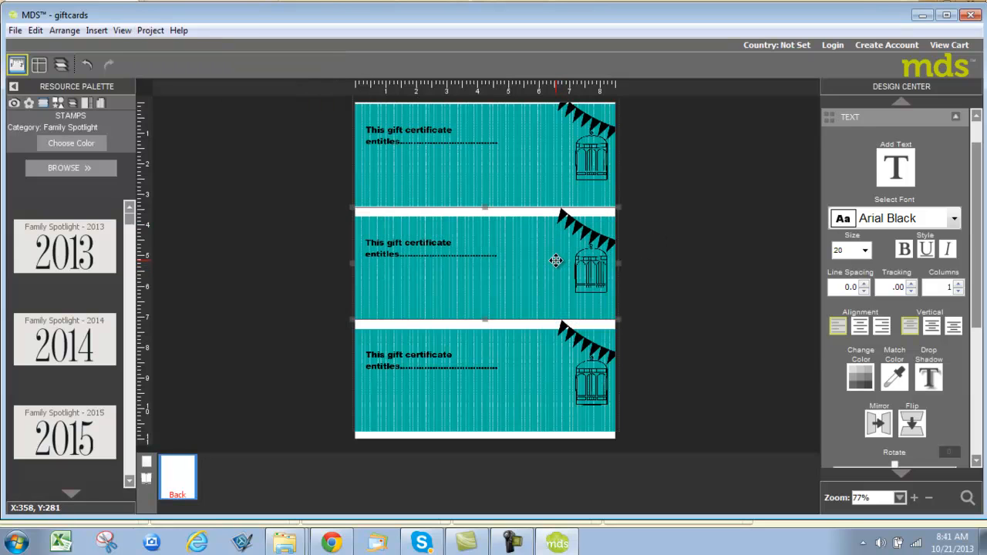